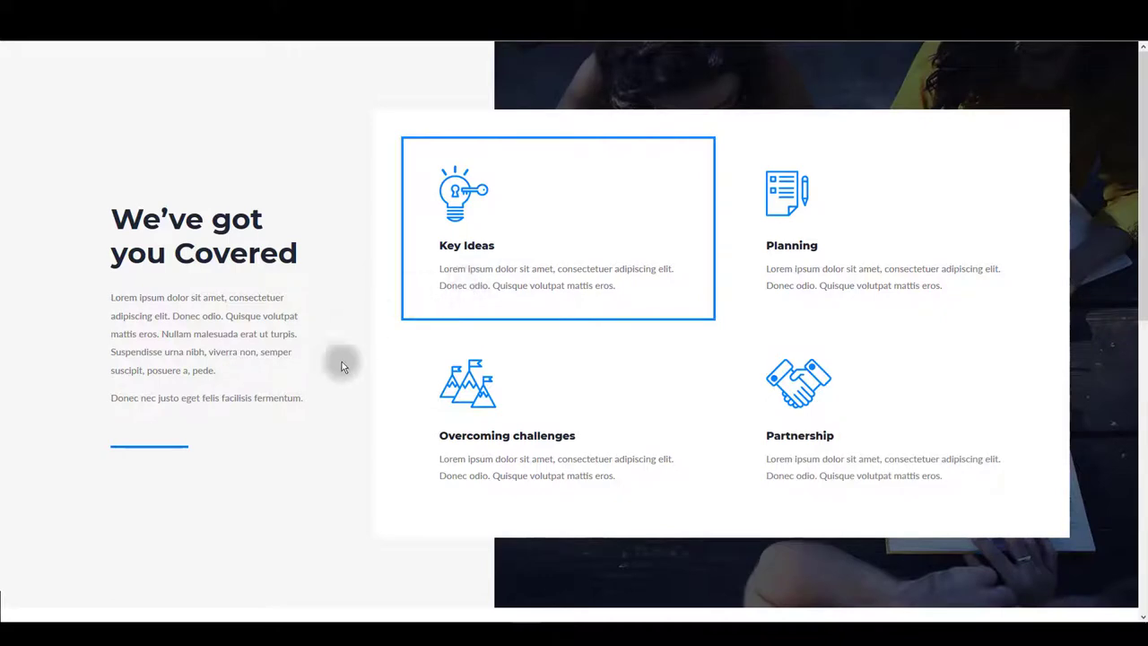
- Import the Maze Blurb Module.json layout into the Divi Library
scroll(332, 395, "down", 3)
scroll(318, 420, "down", 3)
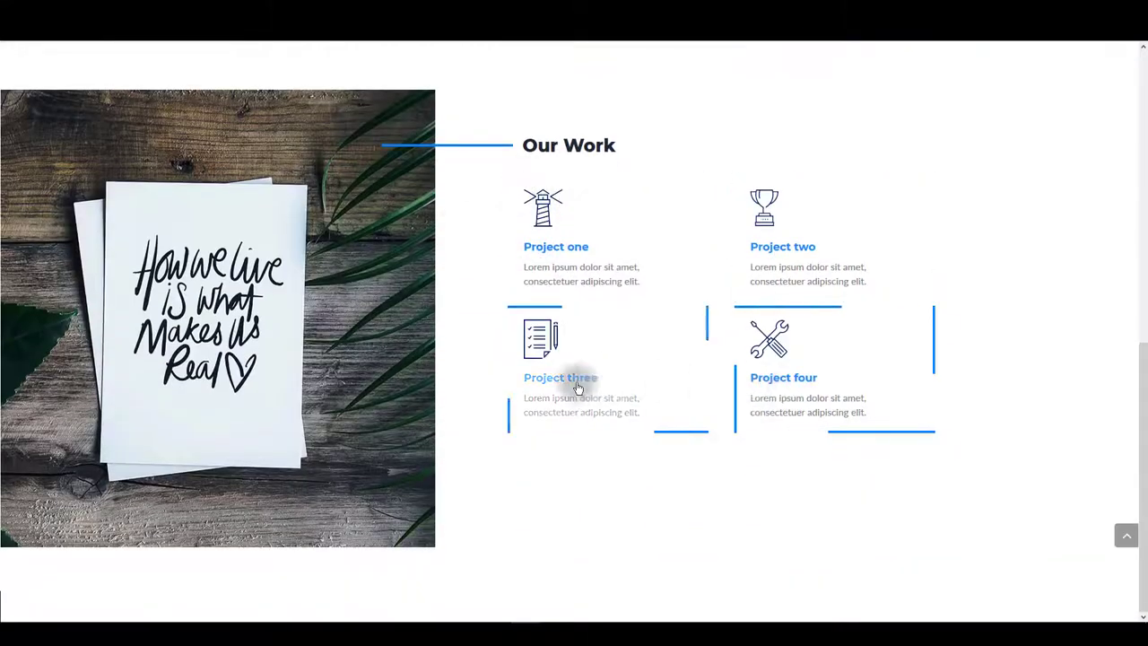
scroll(350, 299, "up", 5)
scroll(351, 299, "up", 1)
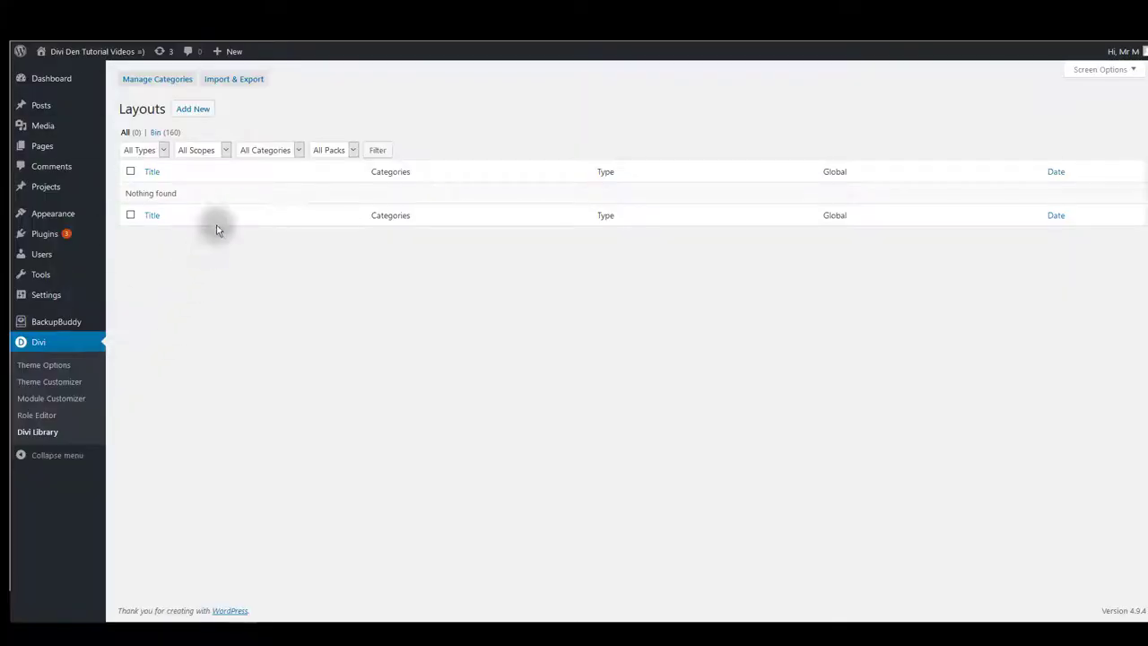
left_click(232, 81)
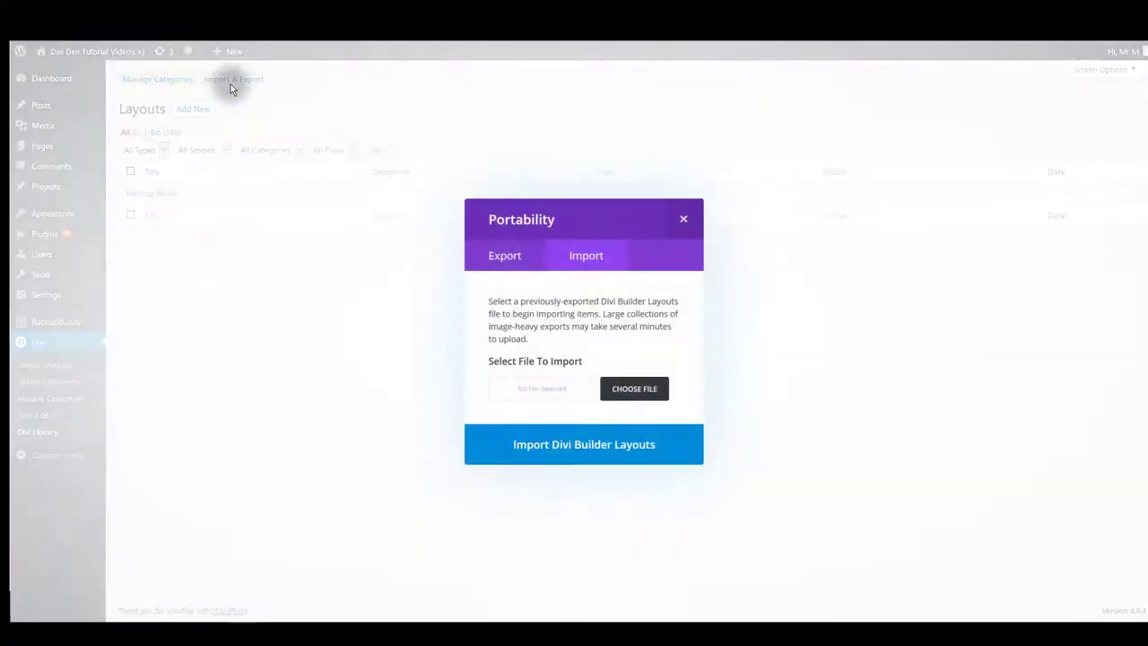
left_click(623, 392)
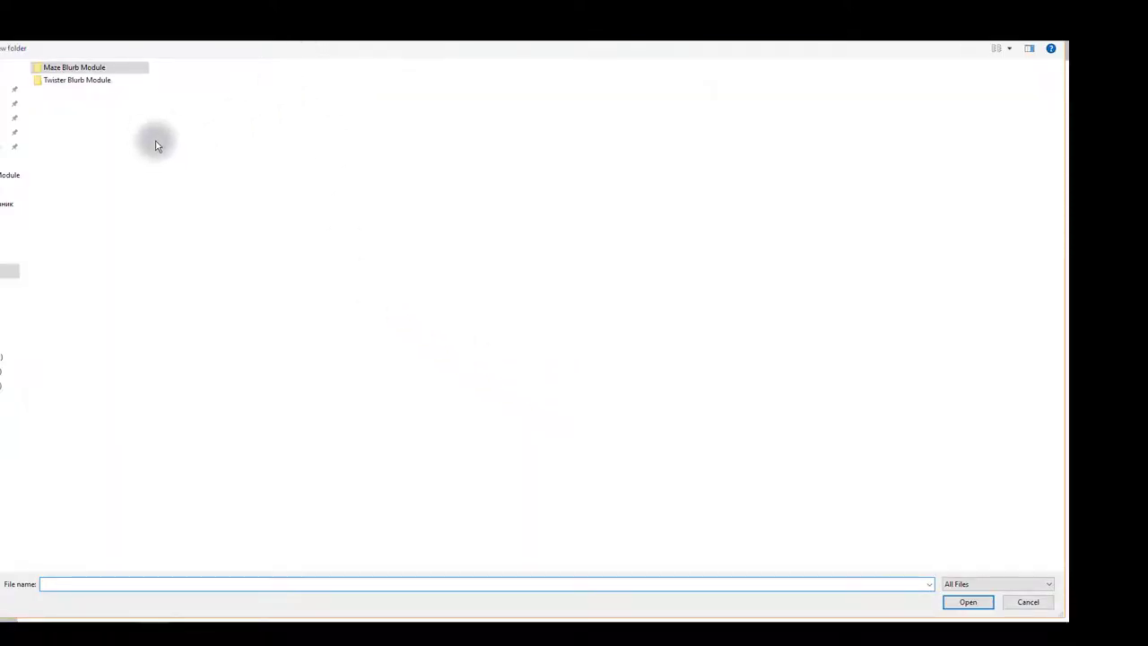
left_click(86, 69)
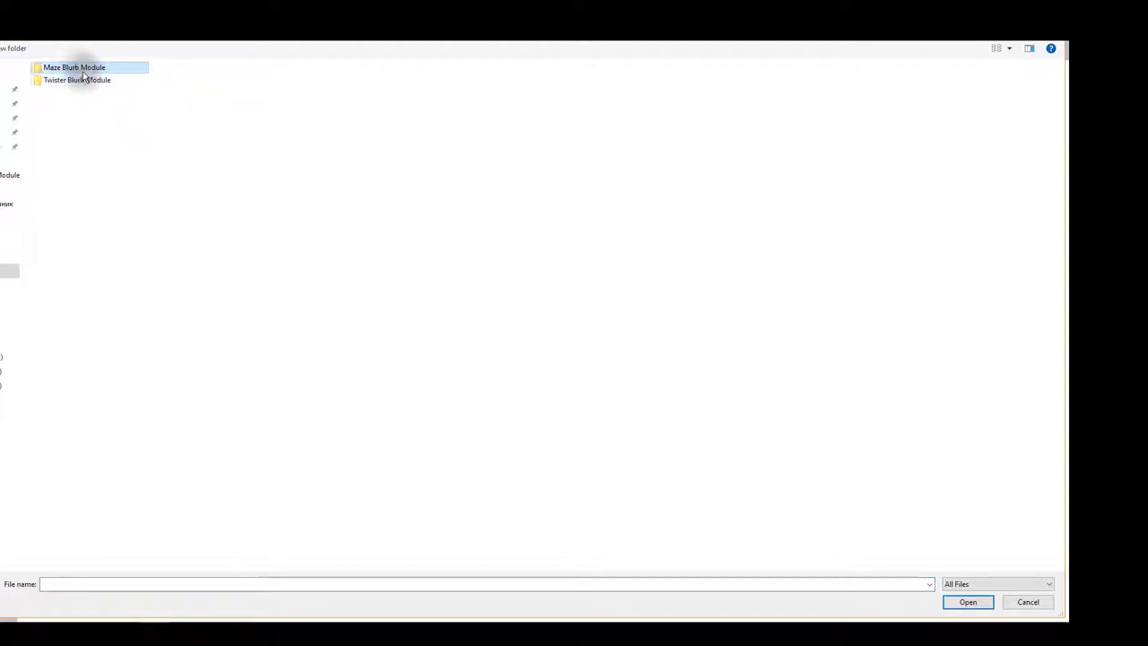
double_click(73, 68)
left_click(90, 82)
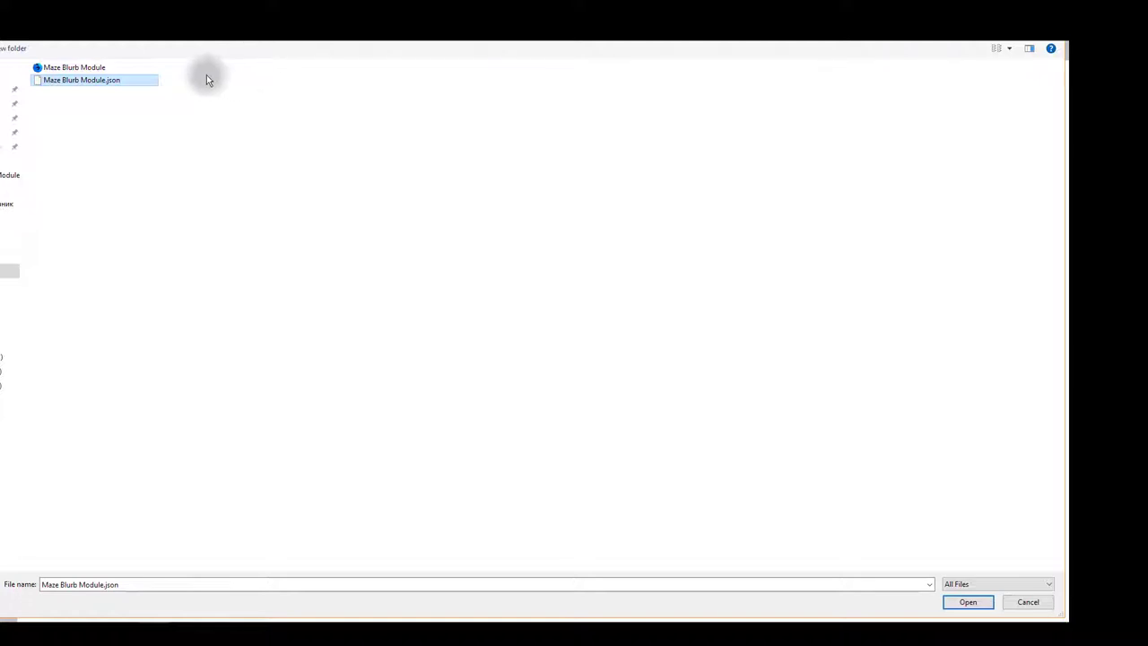
double_click(130, 81)
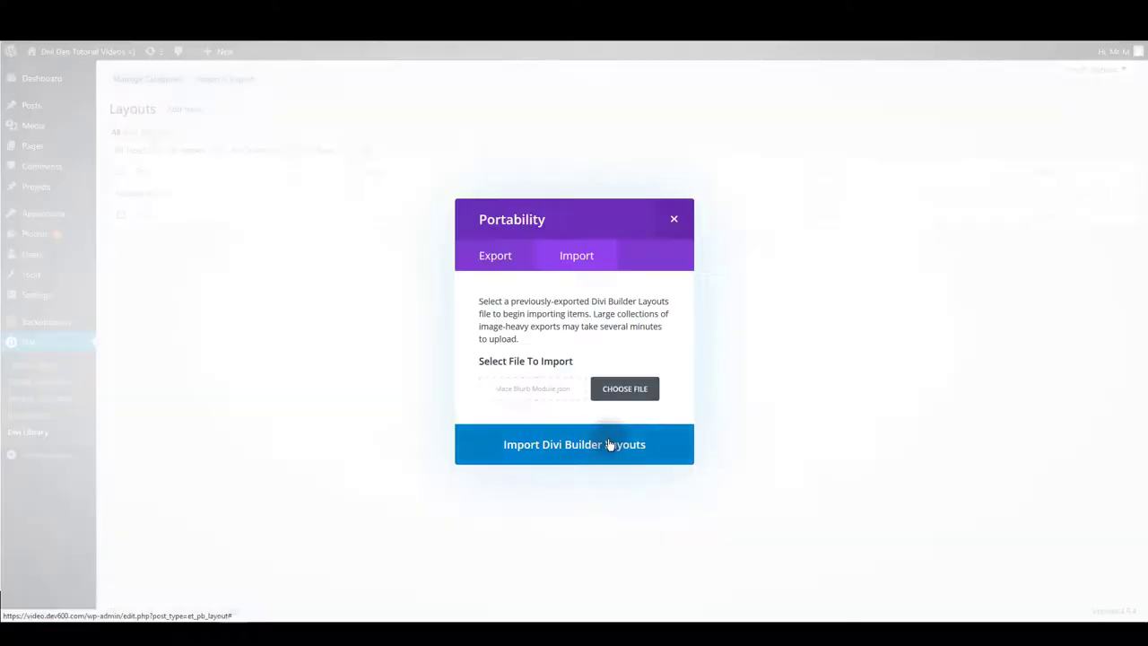
left_click(607, 441)
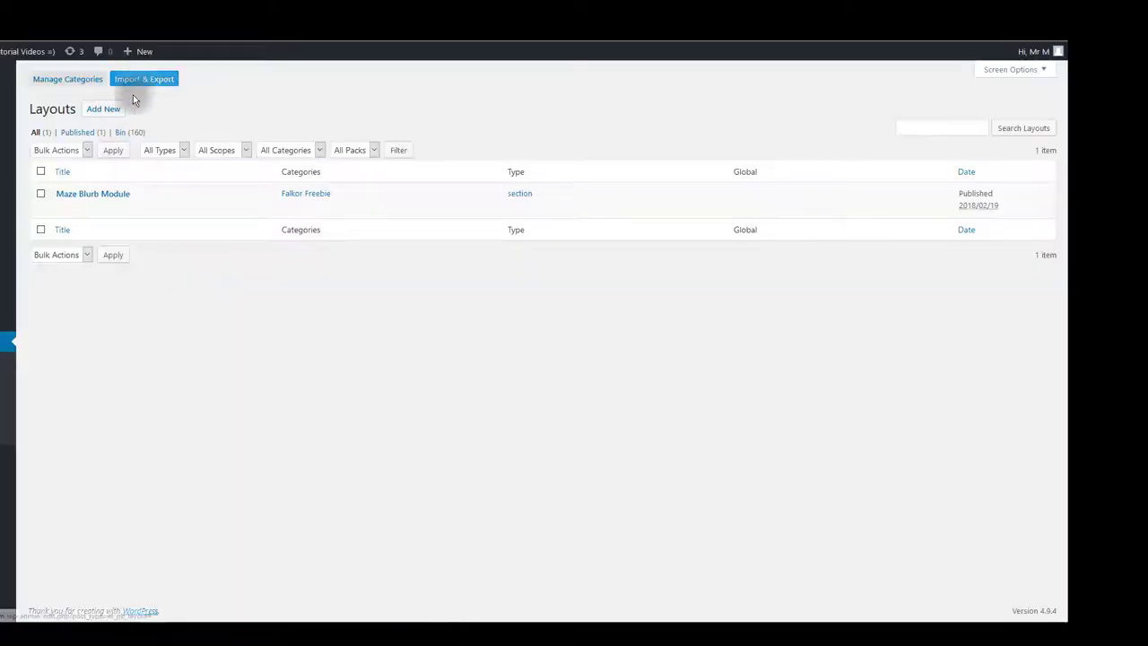
- Import the Twister Blurb Module.json layout into the Divi Library
left_click(135, 83)
left_click(495, 248)
left_click(550, 386)
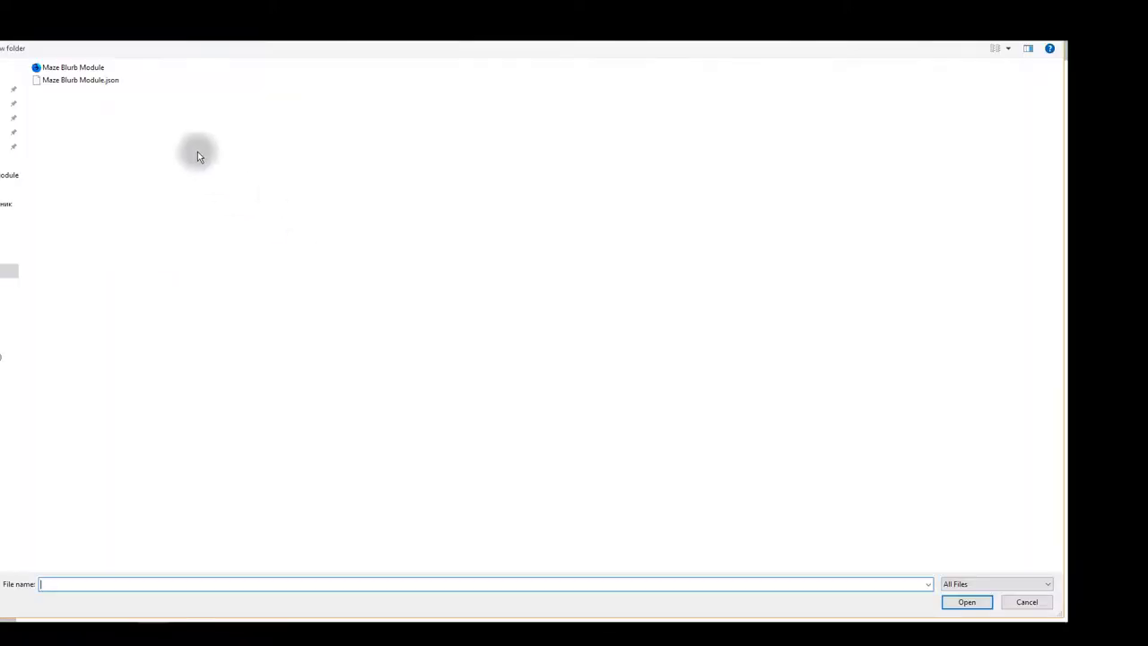
left_click(238, 47)
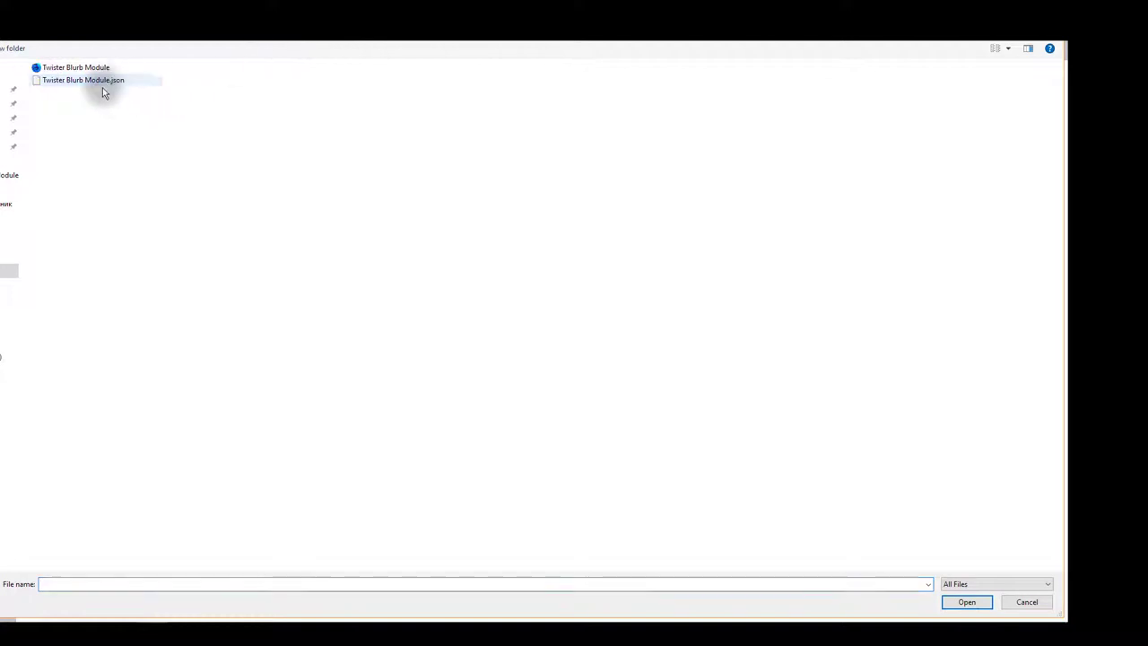
double_click(89, 80)
left_click(531, 441)
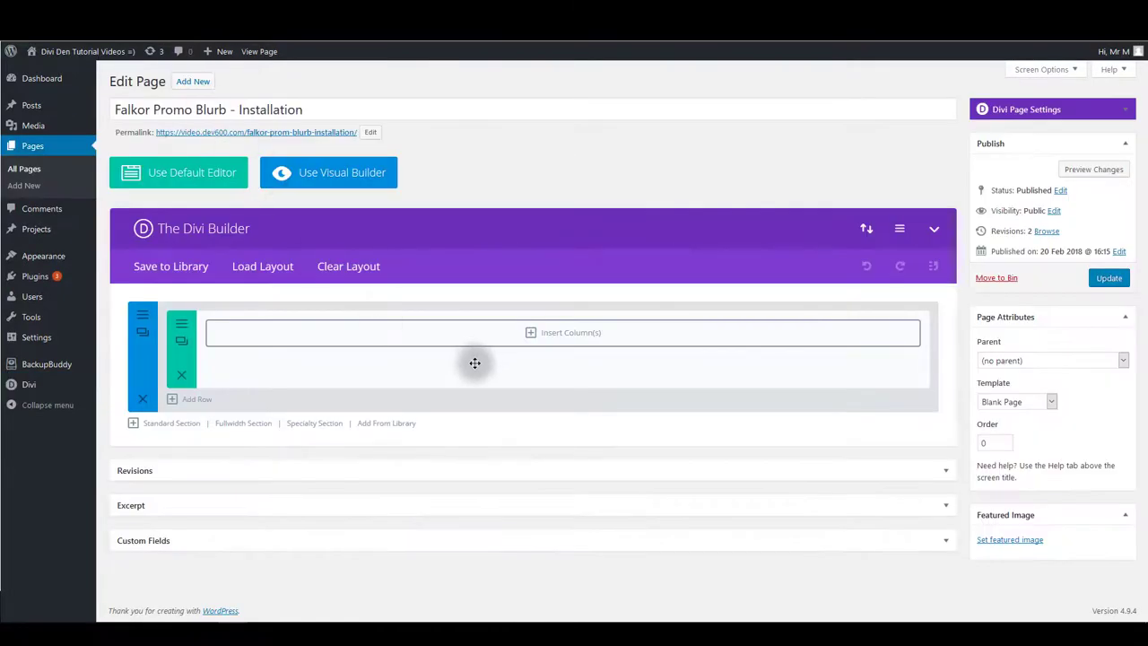
- Add the saved Maze Blurb Module section from the library to the page
left_click(401, 431)
left_click(598, 227)
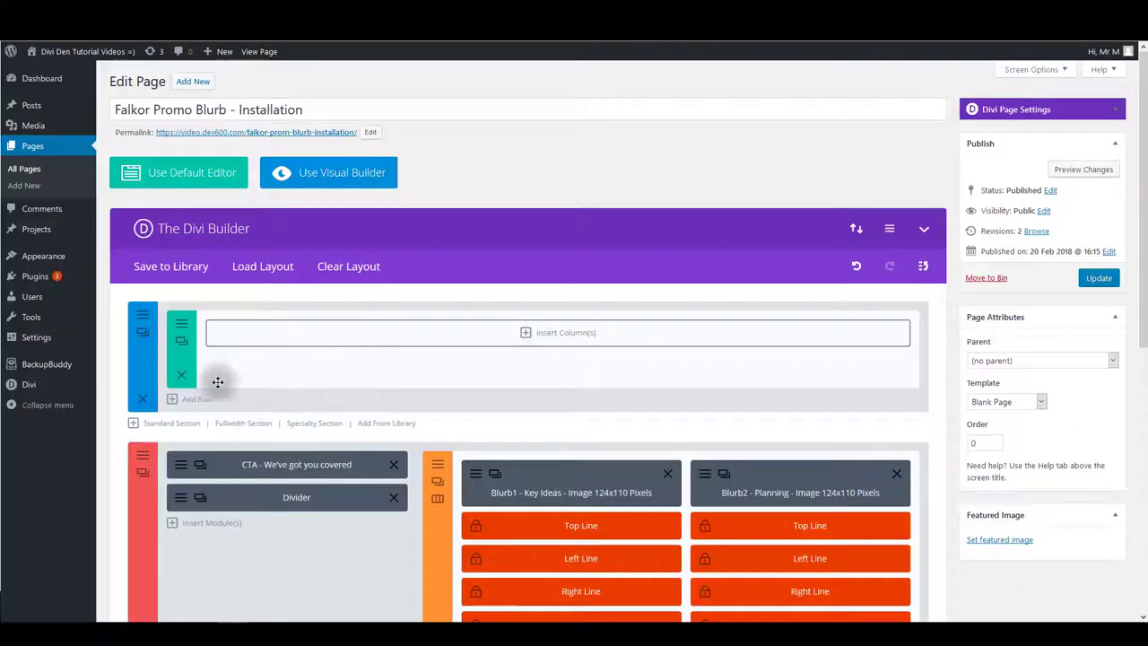
scroll(320, 468, "down", 4)
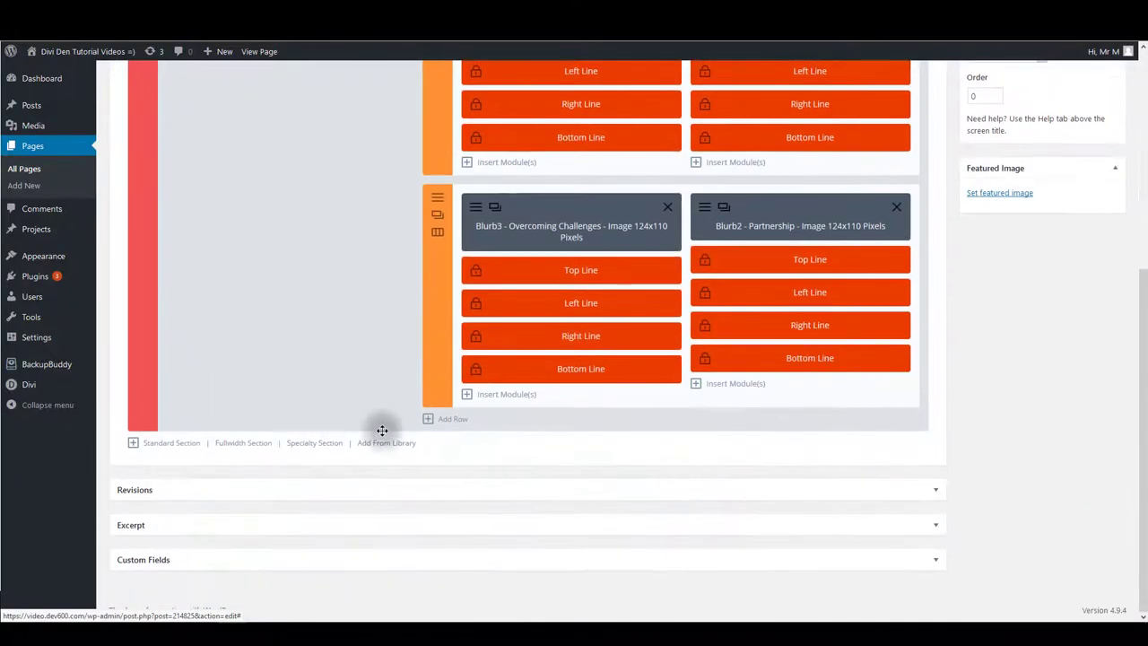
- Load the Twister Blurb Module layout into the page
left_click(381, 446)
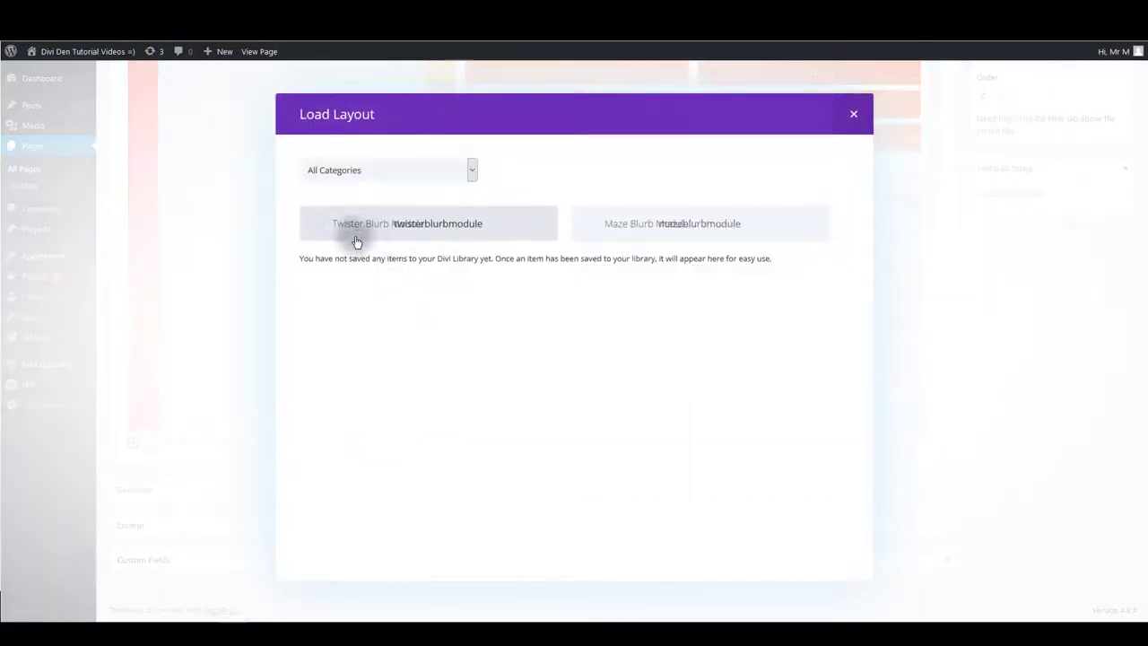
left_click(345, 234)
scroll(360, 286, "up", 2)
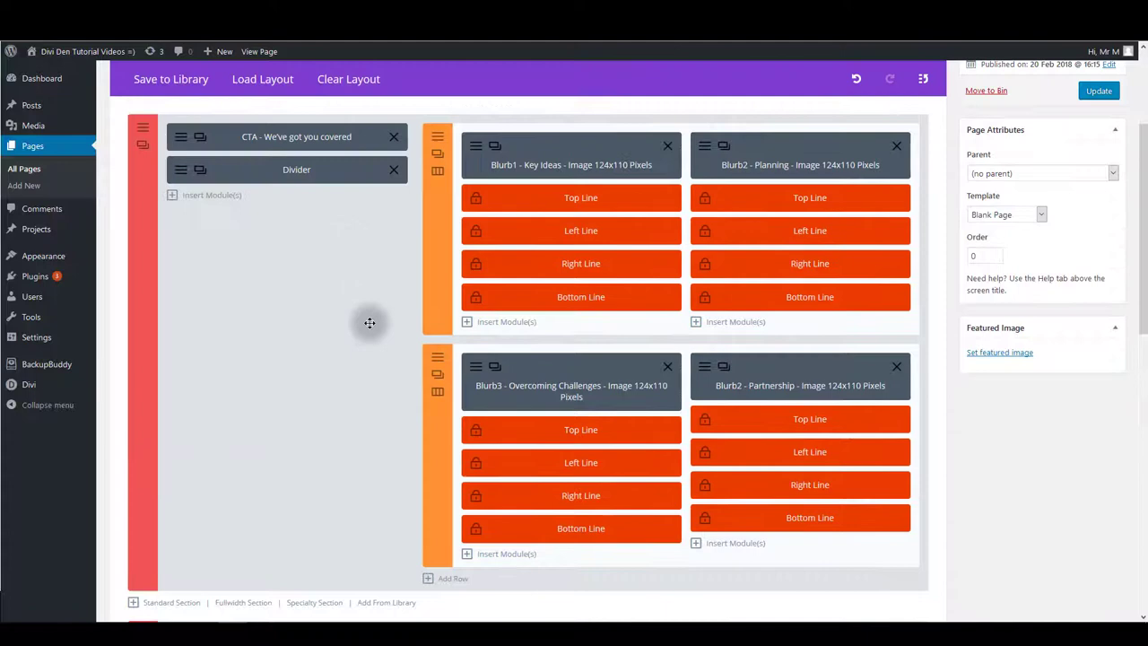
scroll(369, 320, "up", 3)
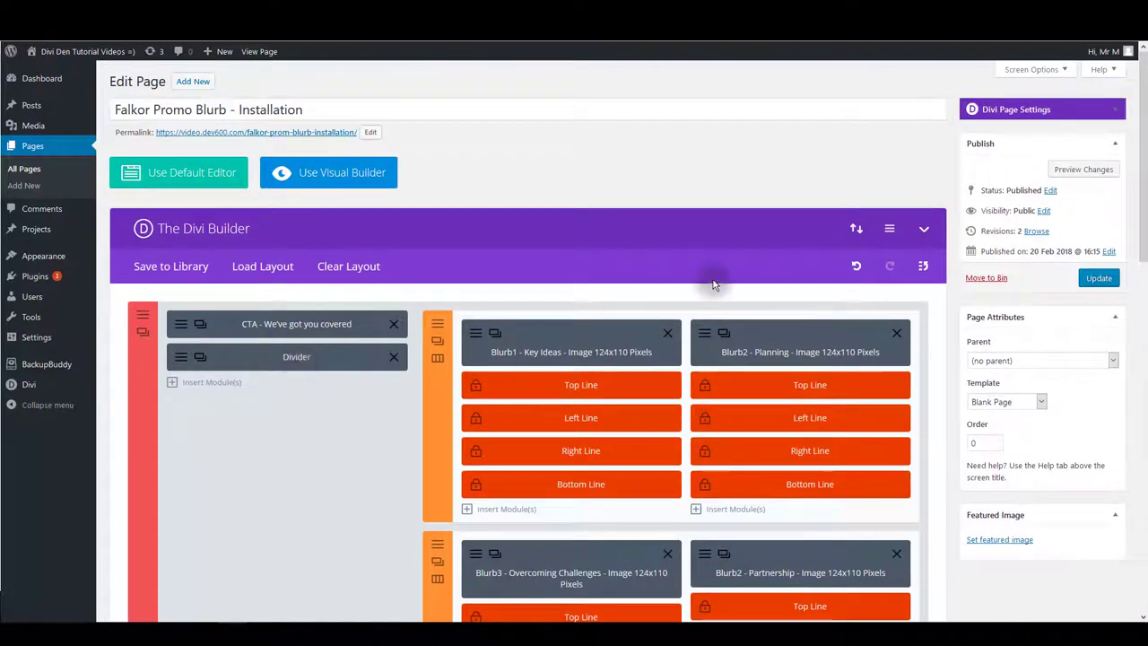
- Paste the Maze module's fade-in CSS into Builder Settings Custom CSS, save, and update the page
left_click(891, 236)
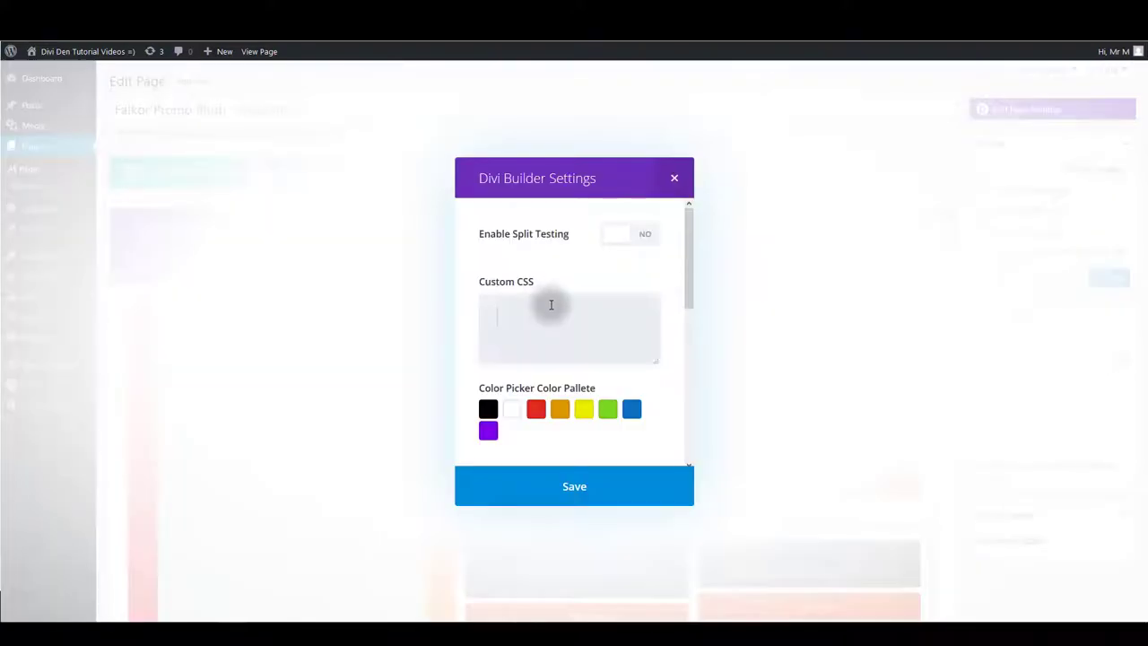
left_click(549, 303)
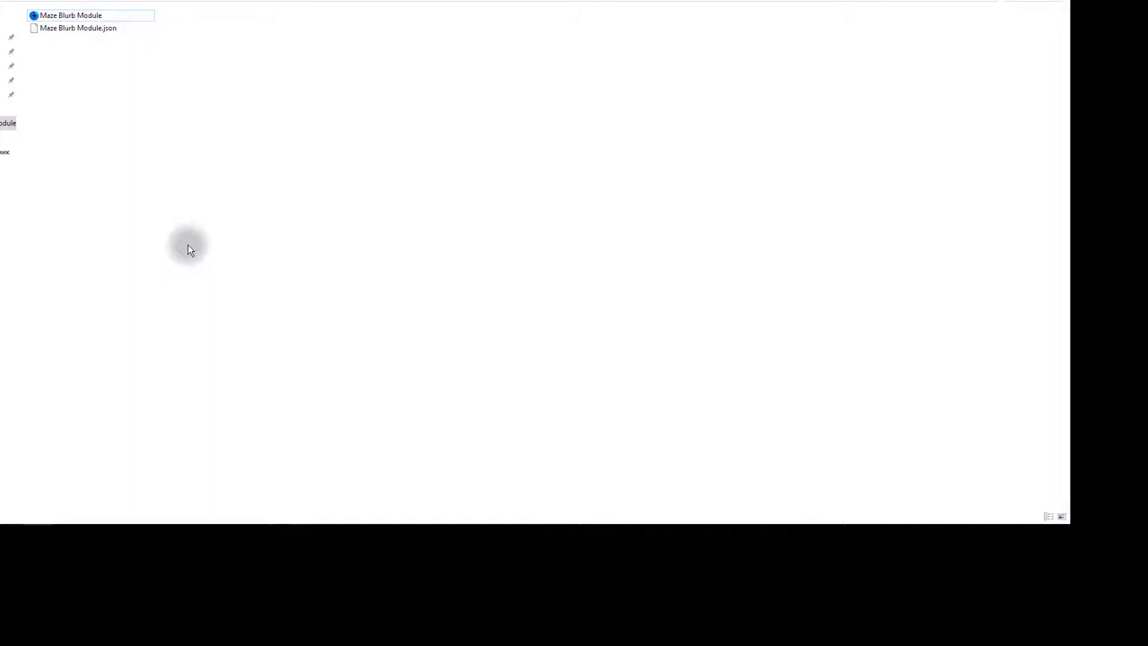
left_click(84, 30)
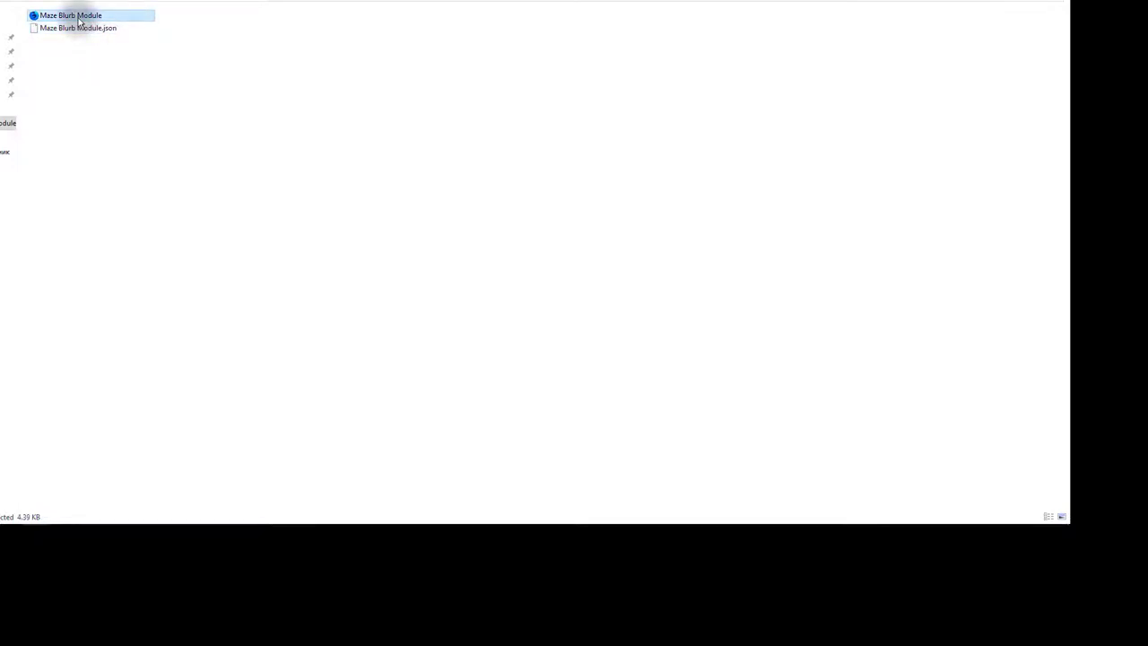
right_click(78, 19)
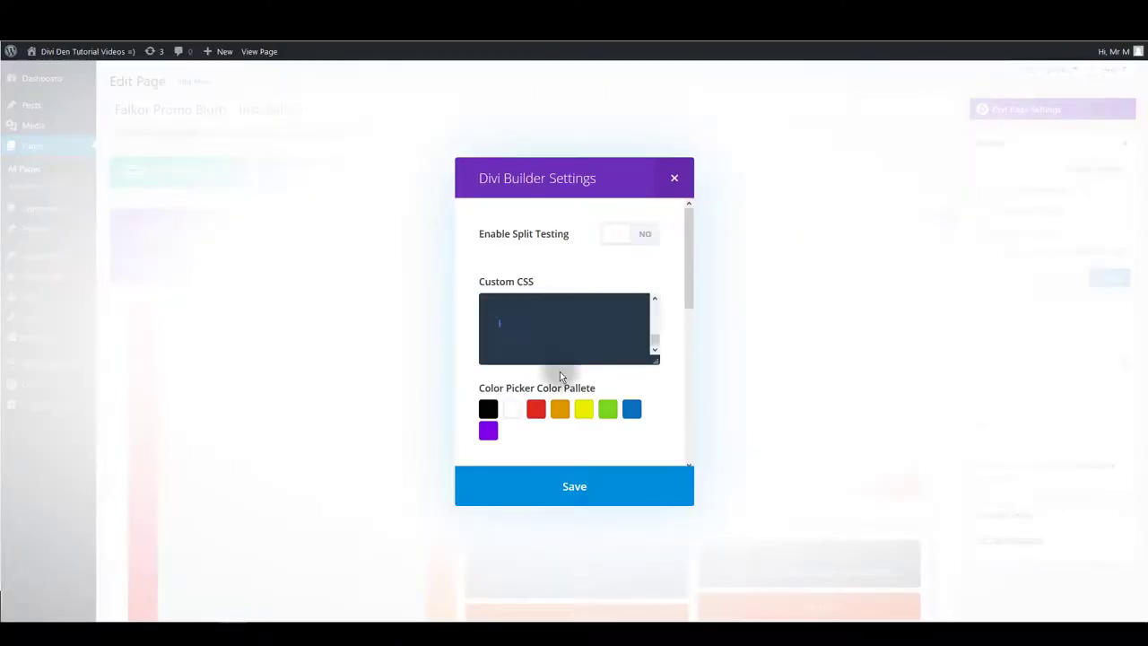
left_click_drag(656, 361, 665, 437)
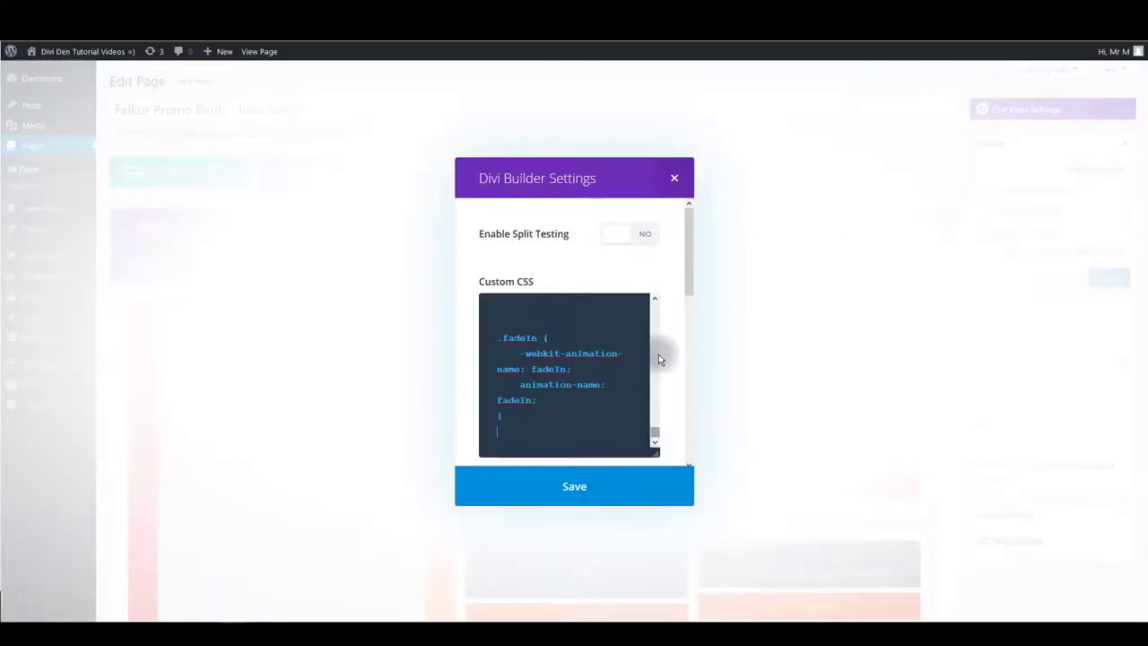
left_click(534, 485)
left_click(1098, 280)
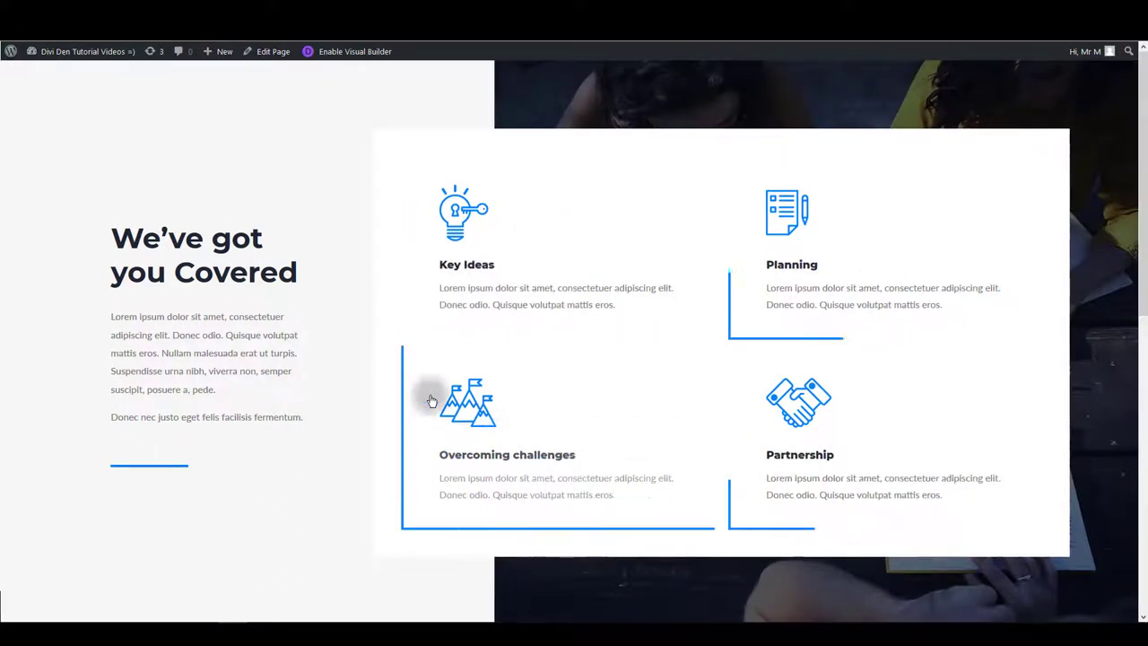
- Scroll the live page to preview the blurbs' blue hover line animation
scroll(377, 350, "down", 1)
scroll(328, 296, "up", 1)
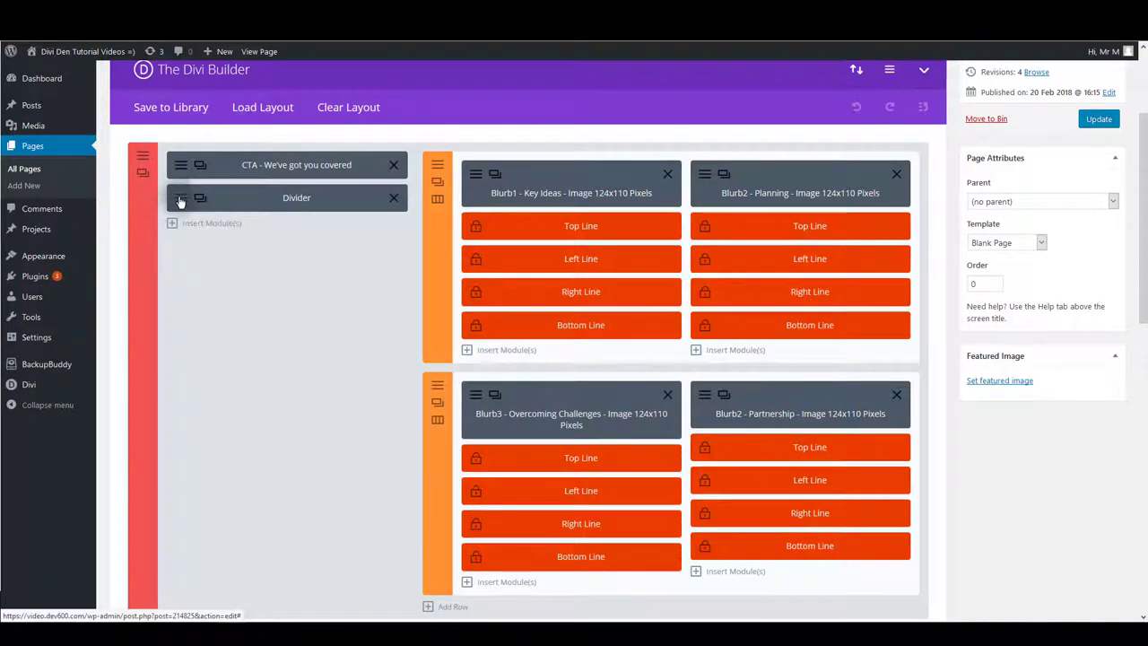
- Set the divider line colour to red in its Design settings and save
left_click(179, 200)
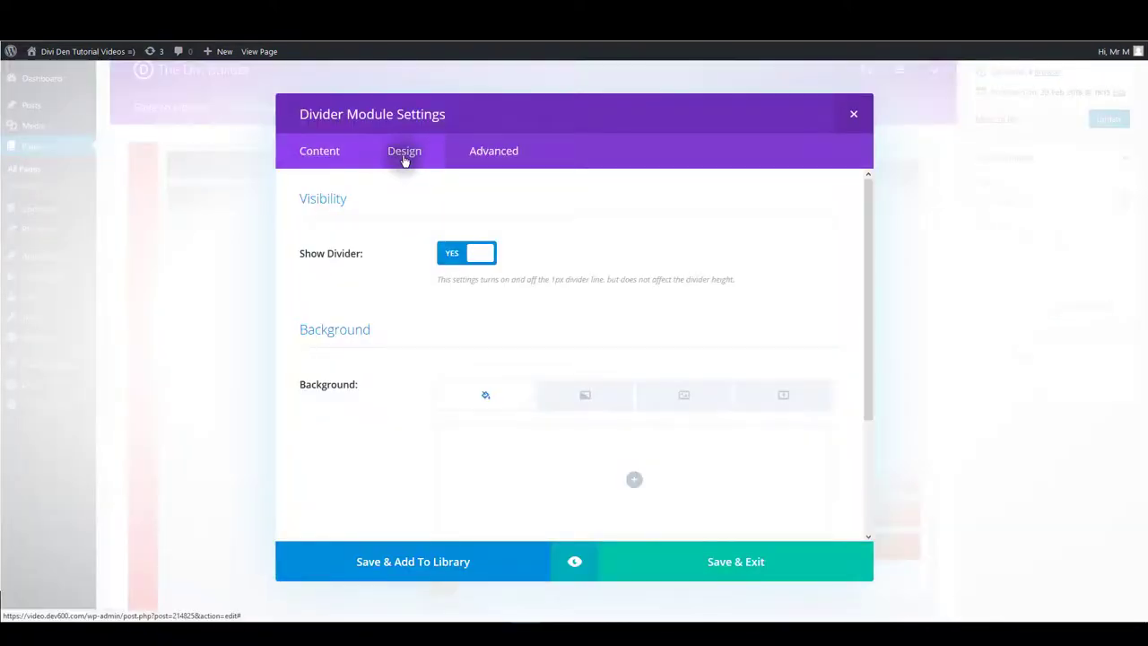
left_click(404, 157)
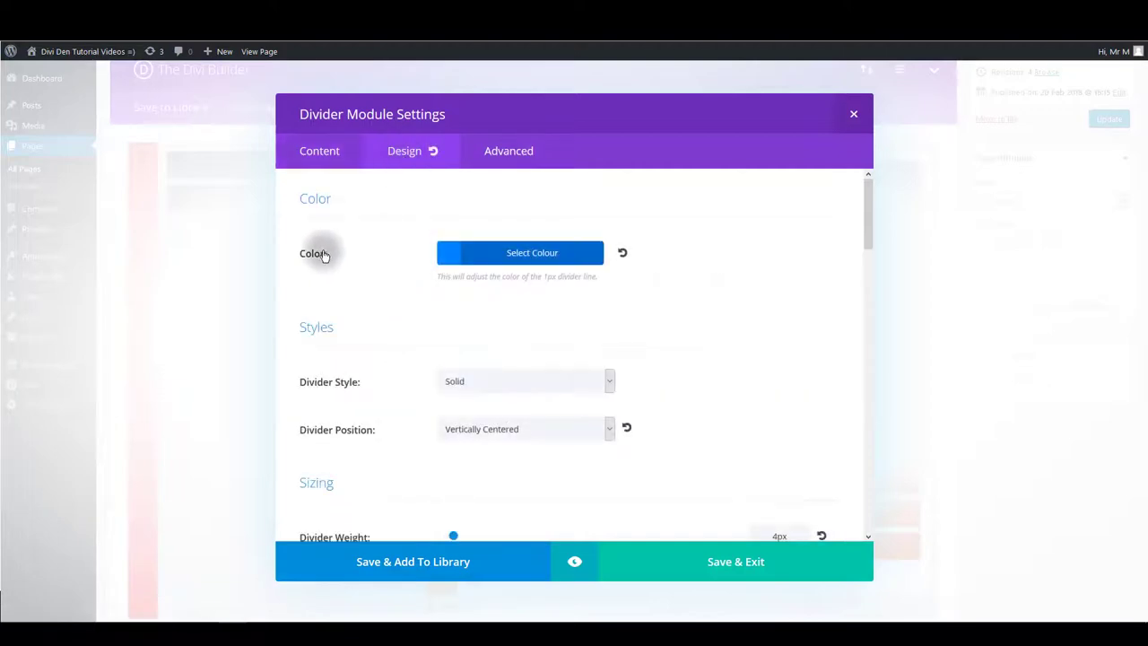
left_click(441, 252)
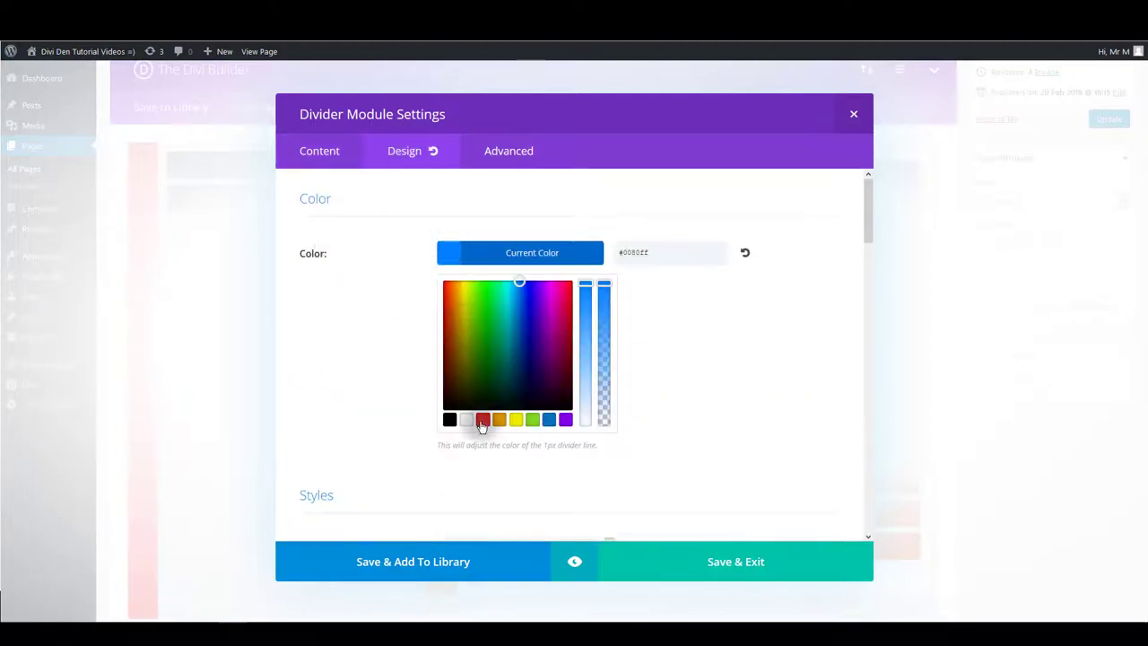
left_click(483, 420)
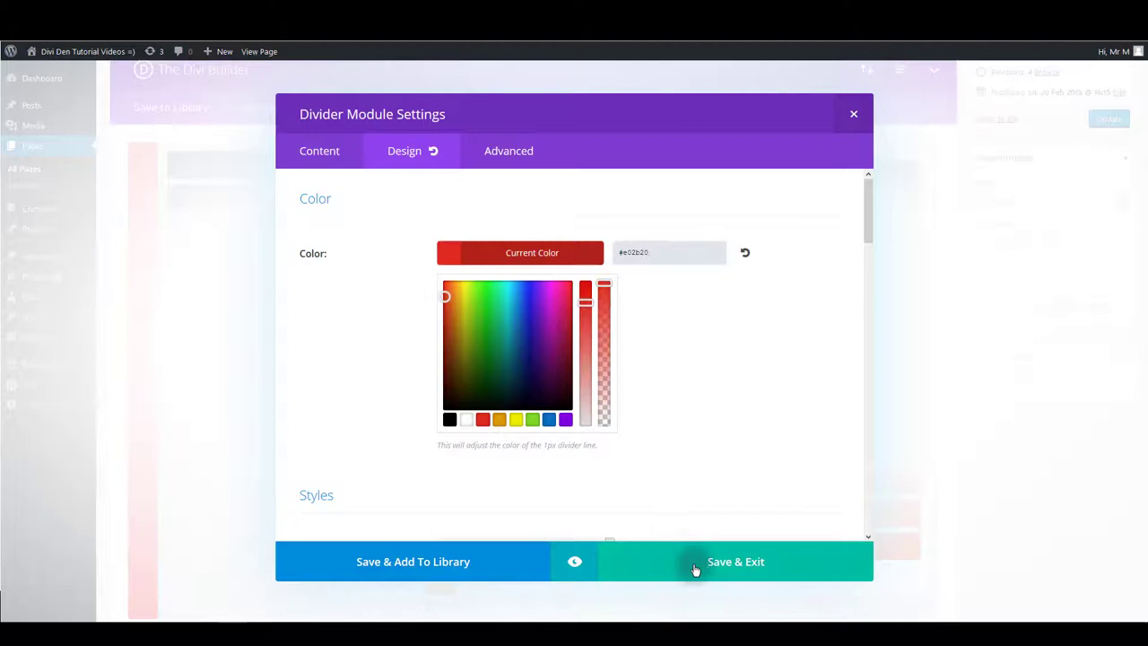
left_click(694, 564)
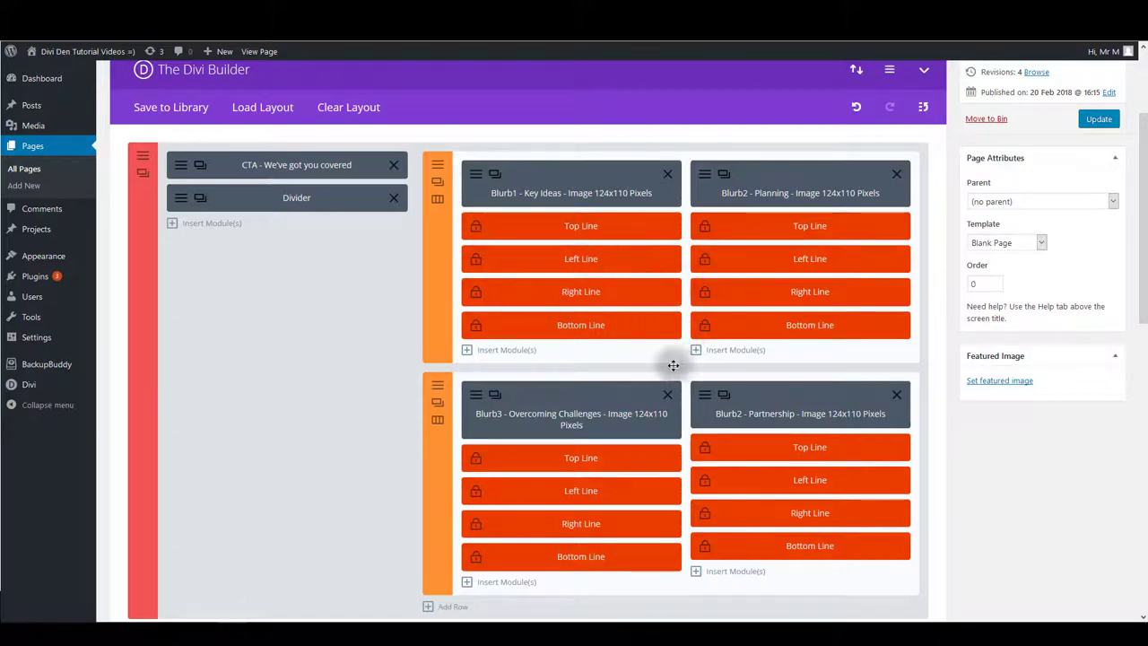
- Unlock the Top, Left, Right and Bottom Line modules of the Key Ideas, Planning, Partnership and Blurb3 blurbs
left_click(476, 226)
left_click(476, 259)
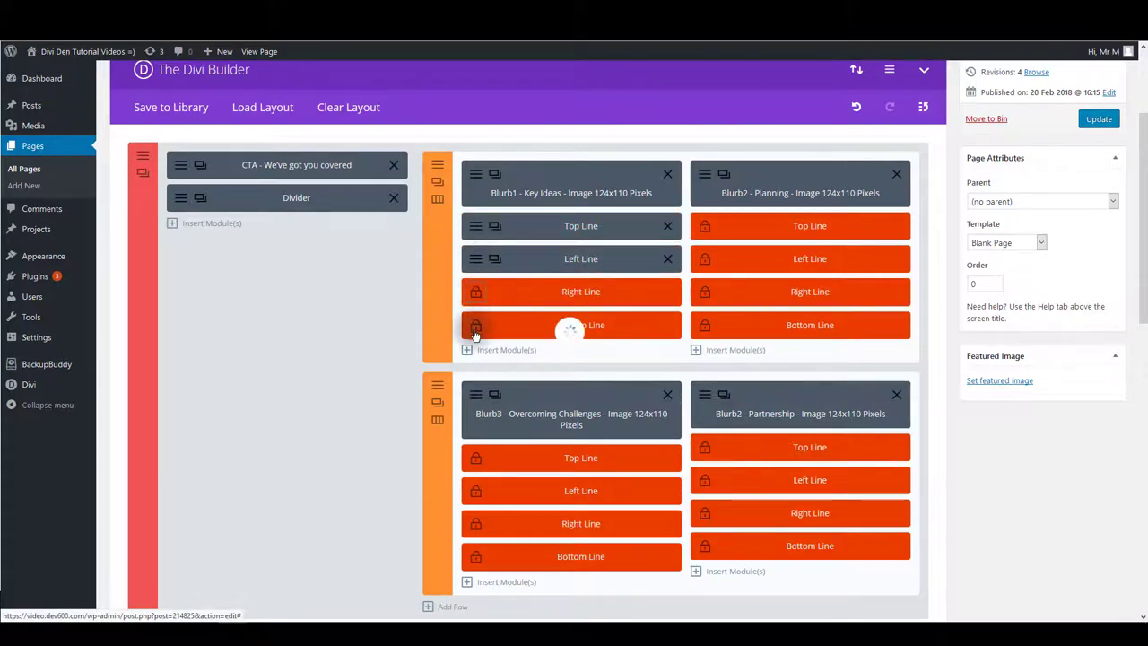
left_click(476, 328)
left_click(704, 227)
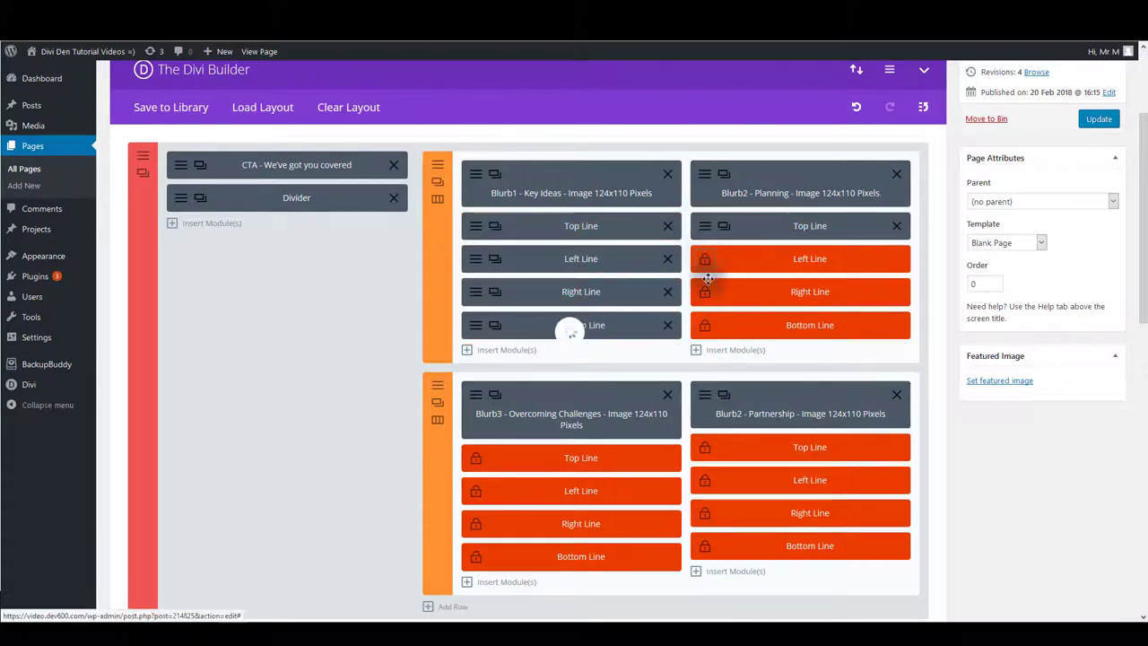
left_click(705, 259)
left_click(705, 292)
left_click(706, 325)
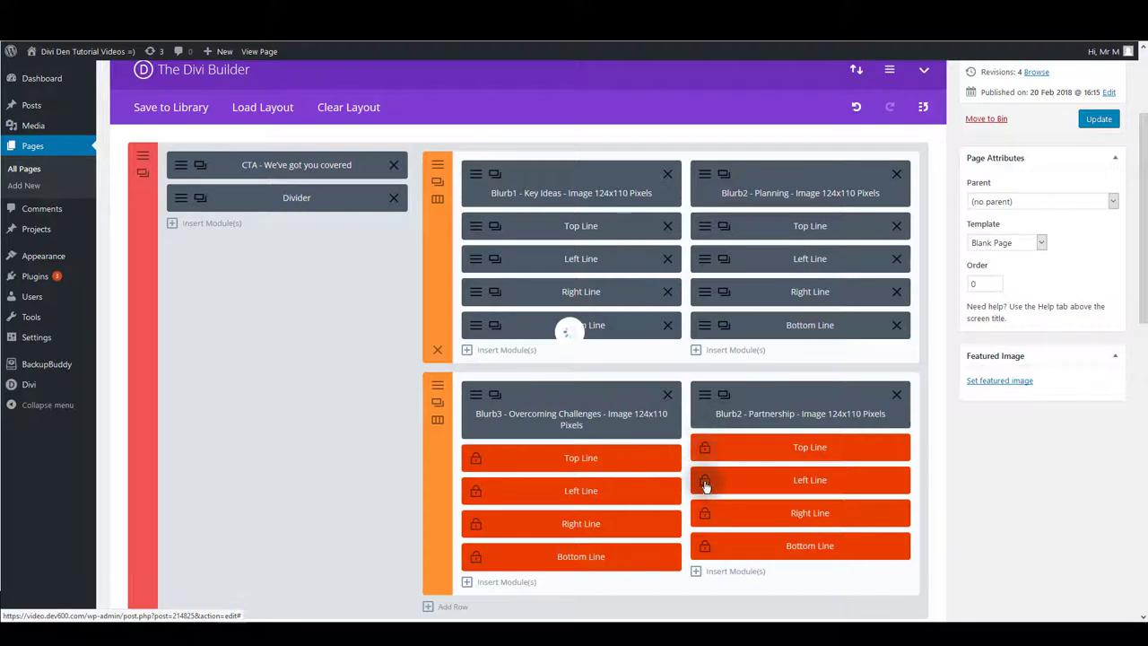
left_click(705, 482)
left_click(707, 513)
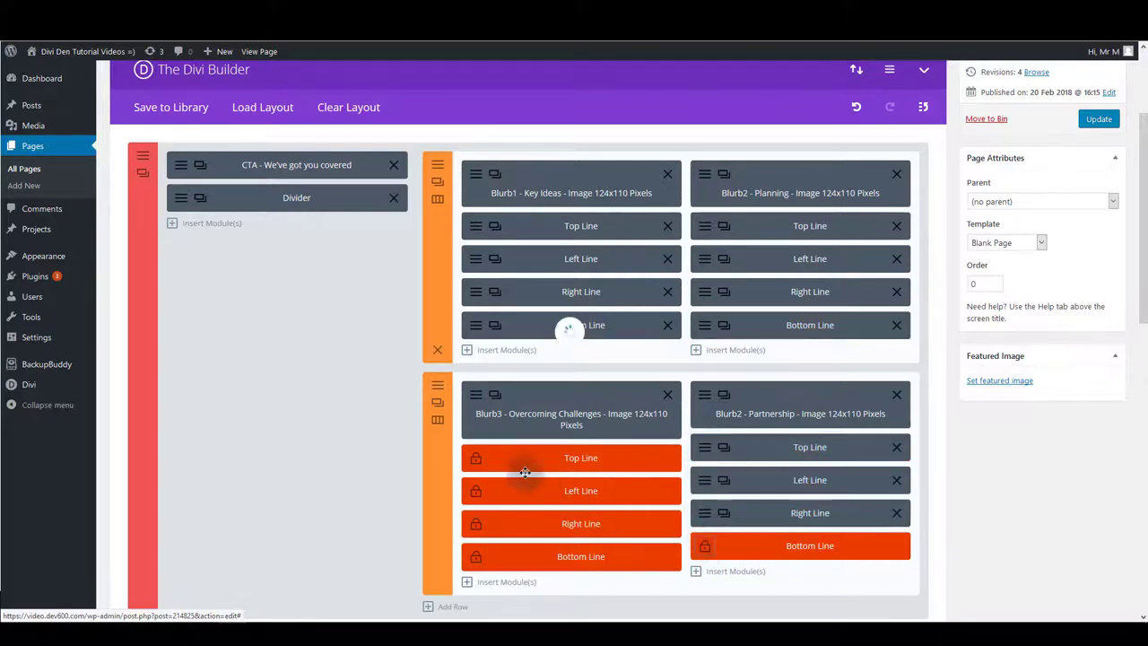
left_click(476, 458)
left_click(475, 490)
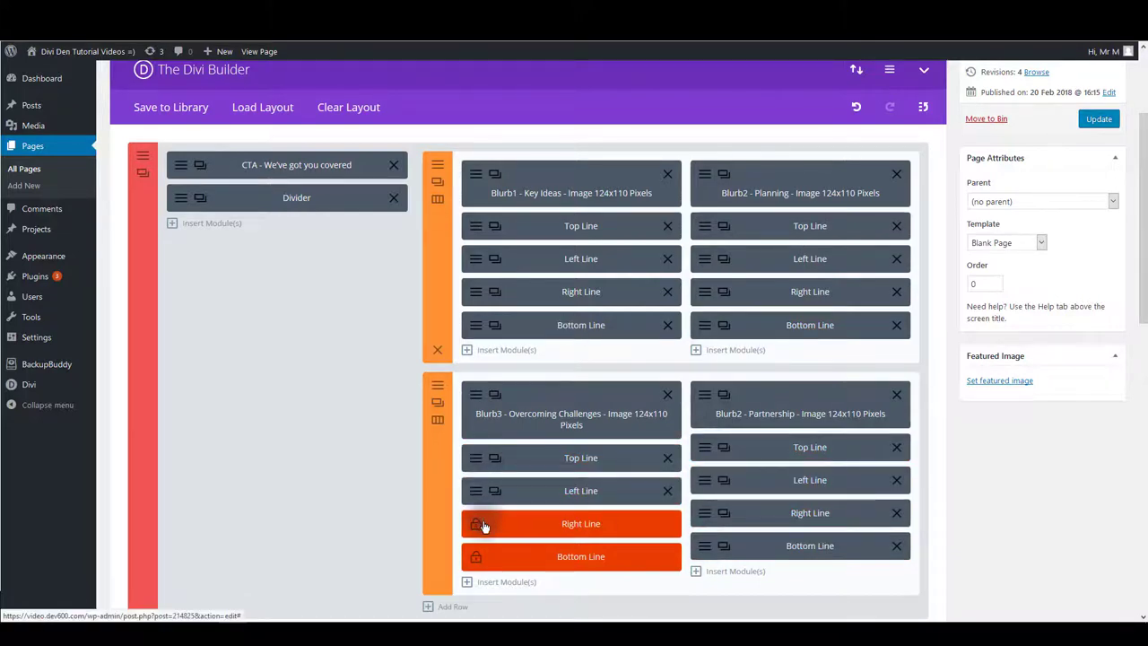
left_click(476, 525)
left_click(476, 557)
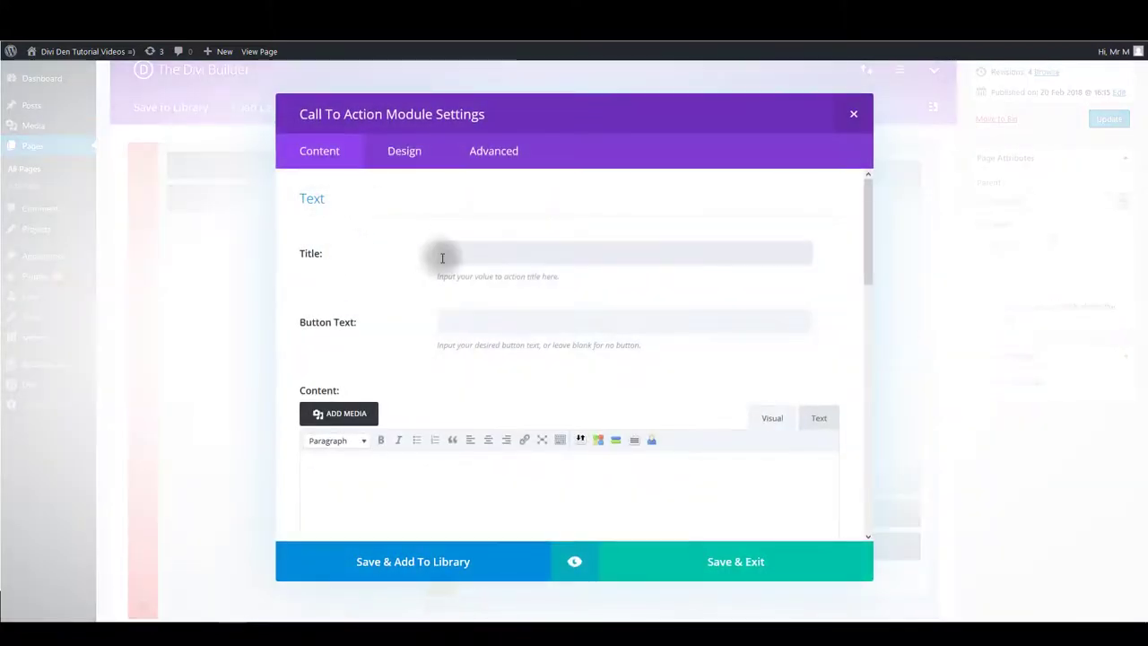
- Change the CTA module background from blue to the red preset and save
scroll(441, 256, "down", 5)
scroll(476, 290, "down", 5)
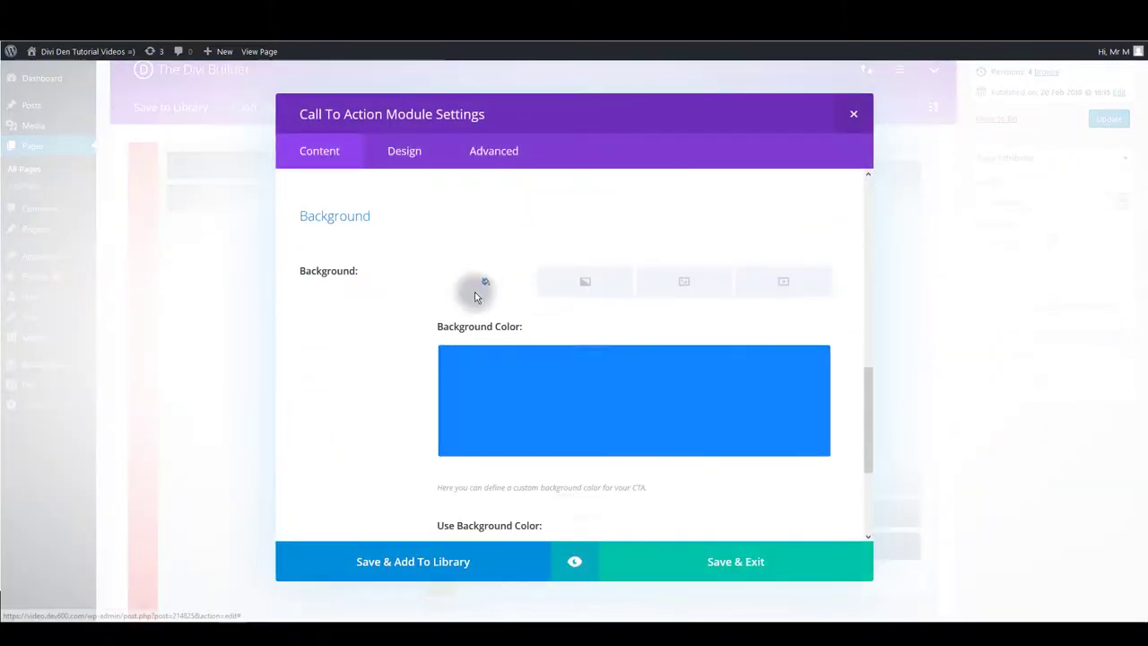
left_click(623, 364)
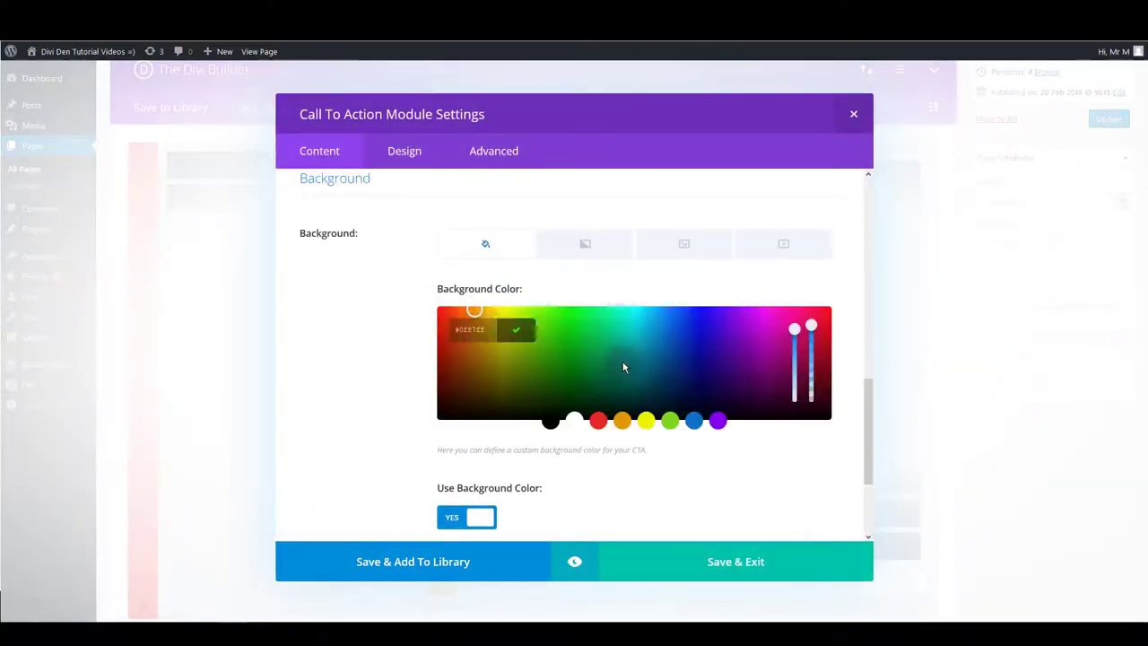
left_click(599, 420)
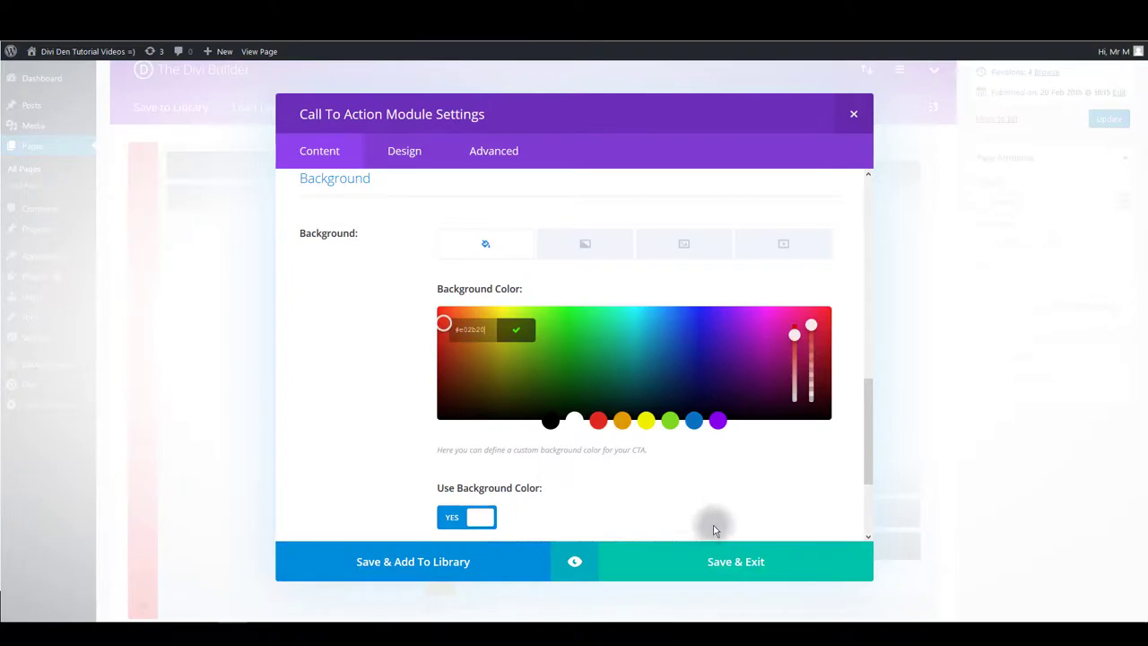
left_click(382, 439)
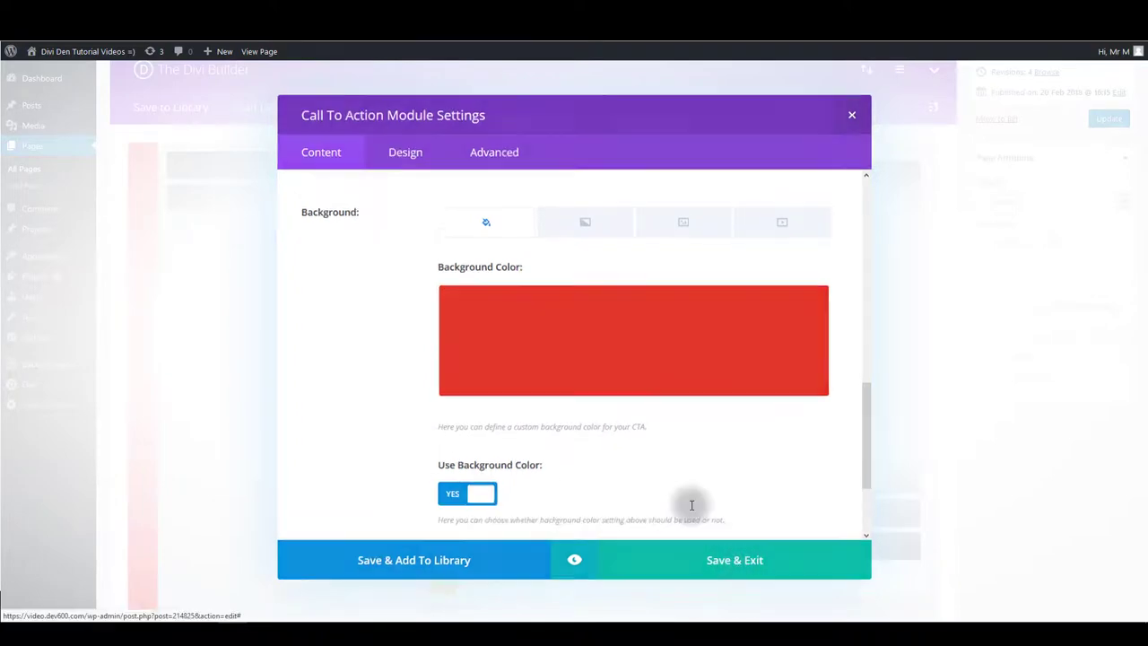
left_click(692, 560)
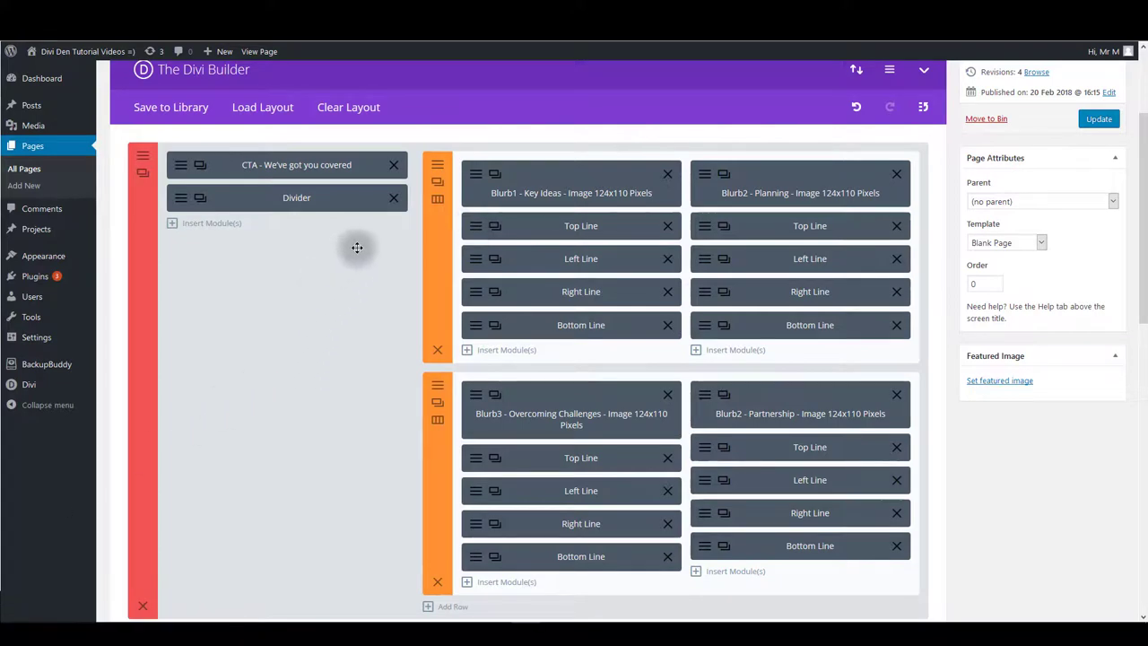
- Open the Key Ideas blurb settings and scroll through its title, text and lightbulb image
left_click(473, 180)
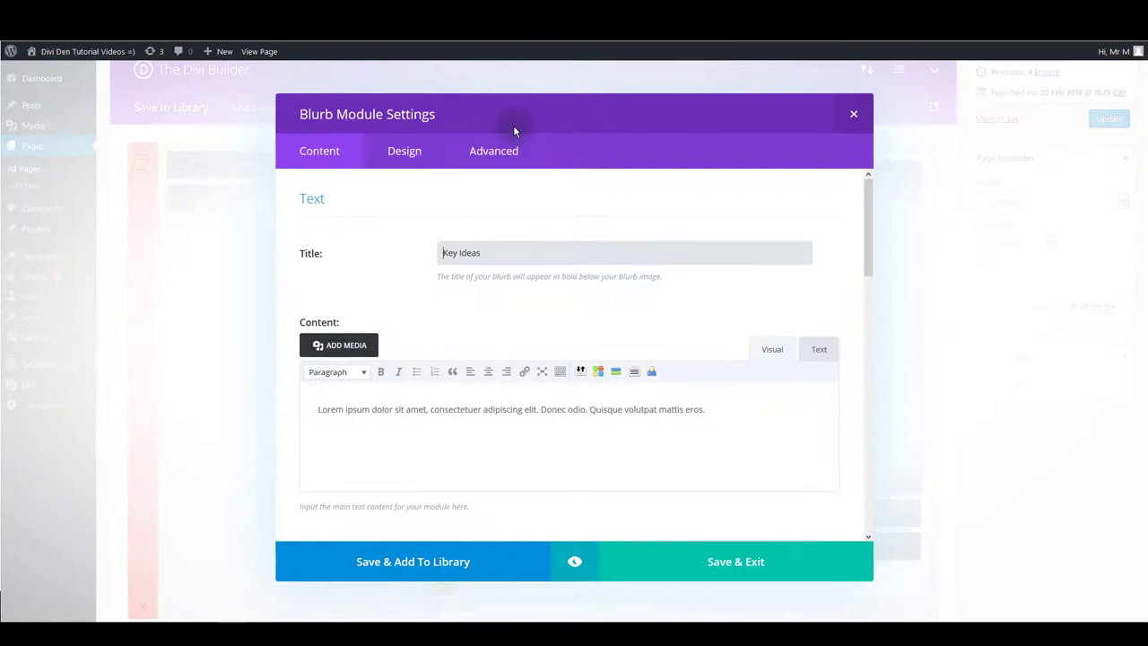
scroll(397, 206, "down", 5)
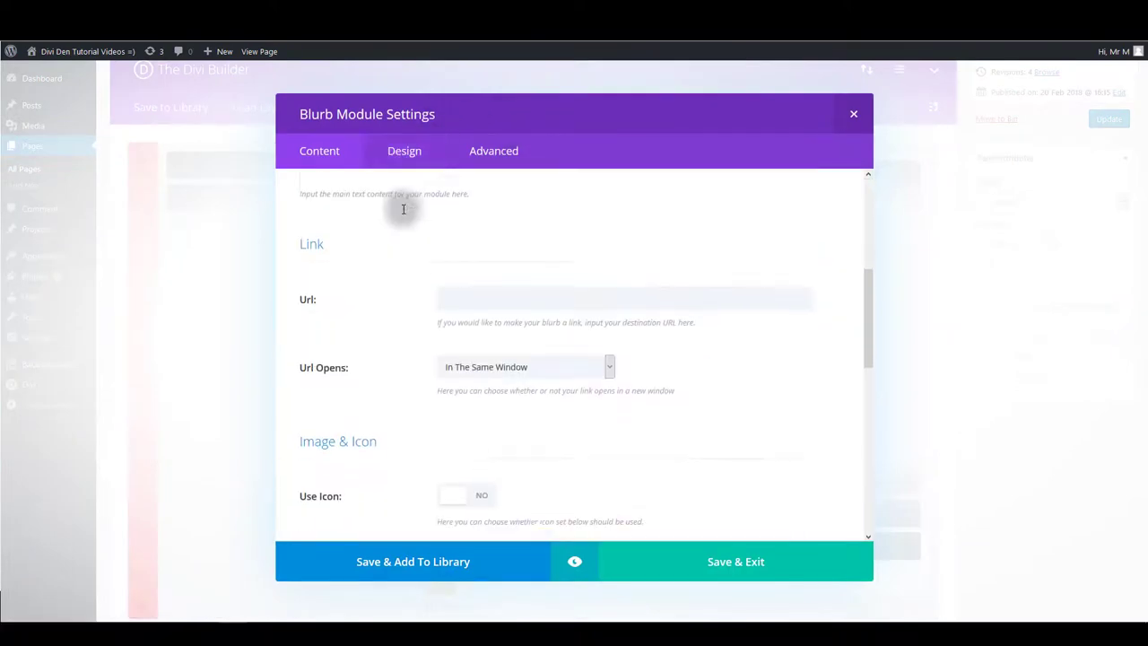
scroll(408, 225, "down", 5)
scroll(377, 269, "up", 2)
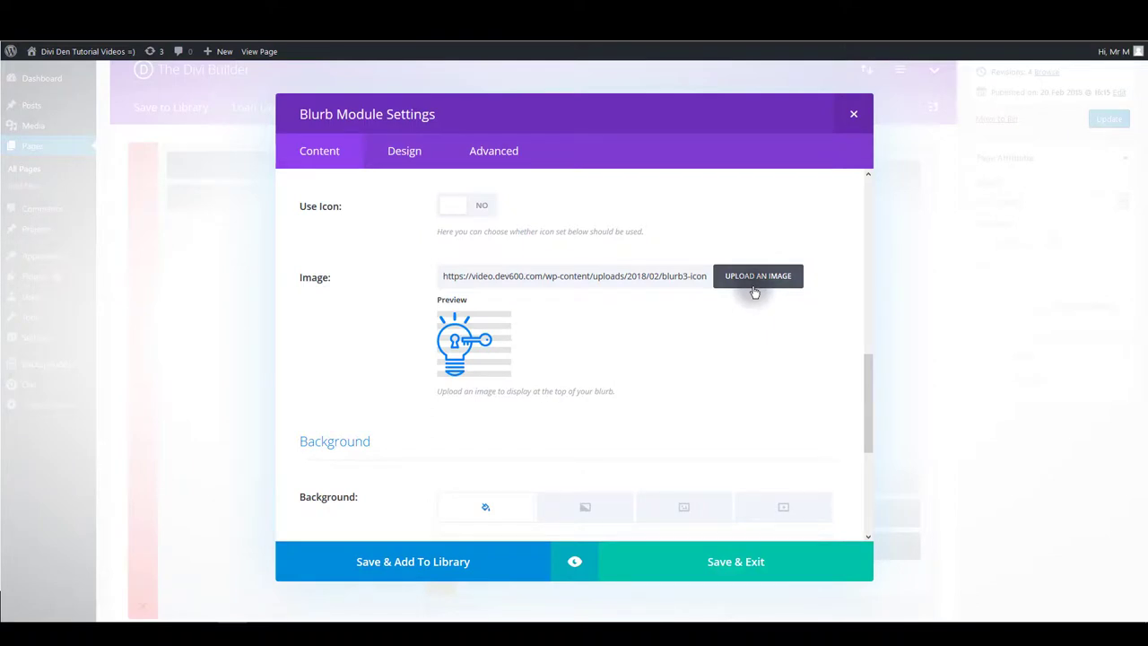
scroll(715, 351, "down", 4)
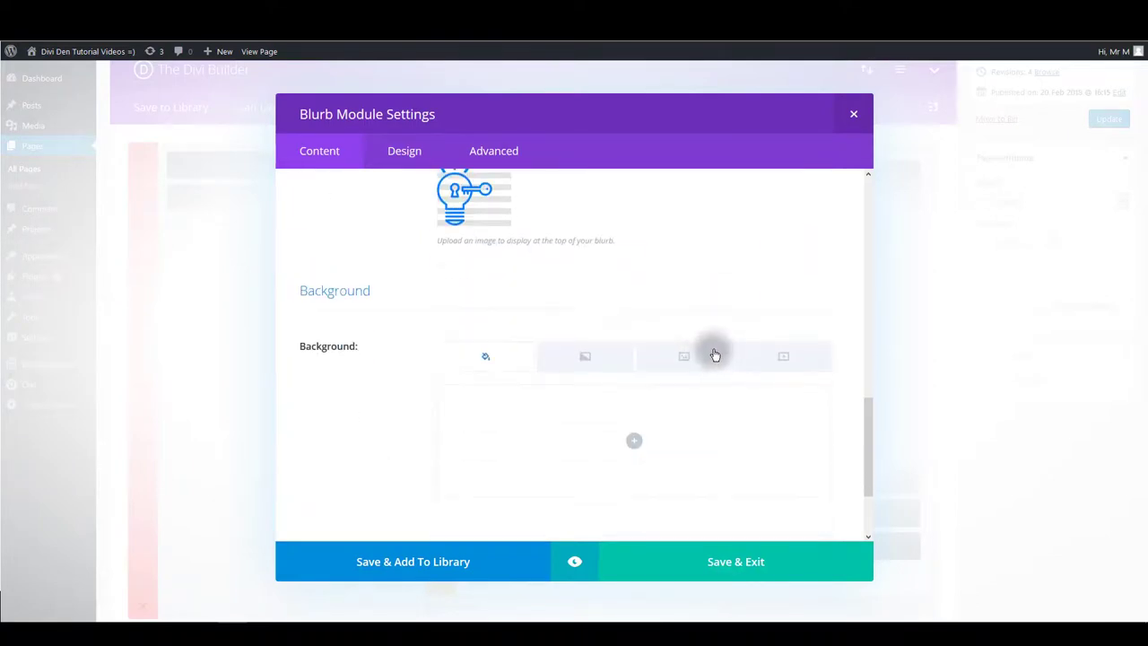
scroll(726, 351, "down", 2)
scroll(732, 351, "up", 4)
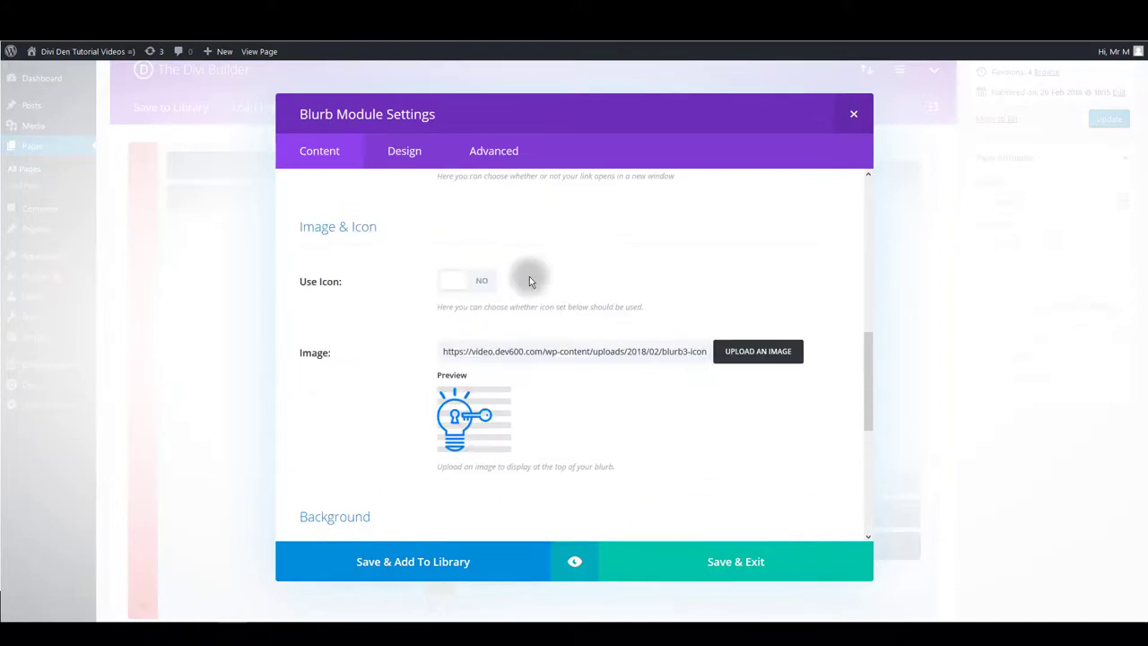
- Review the Key Ideas blurb's Design-tab image hue and saturation options, then save and exit
left_click(401, 153)
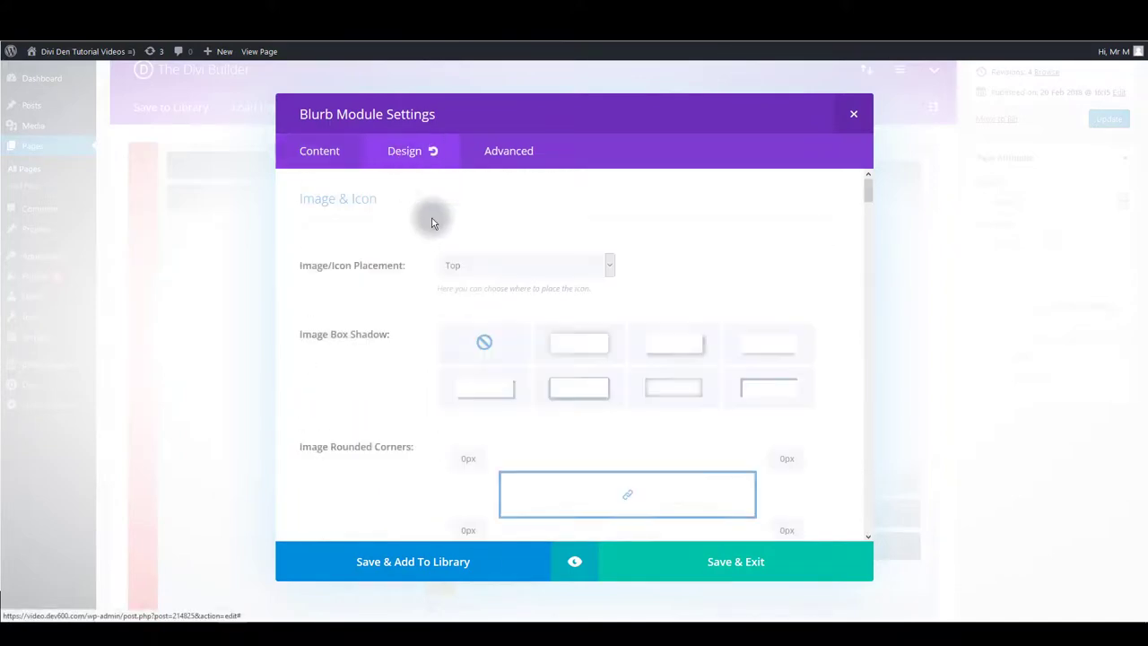
scroll(453, 235, "down", 5)
scroll(459, 247, "down", 1)
scroll(457, 269, "up", 3)
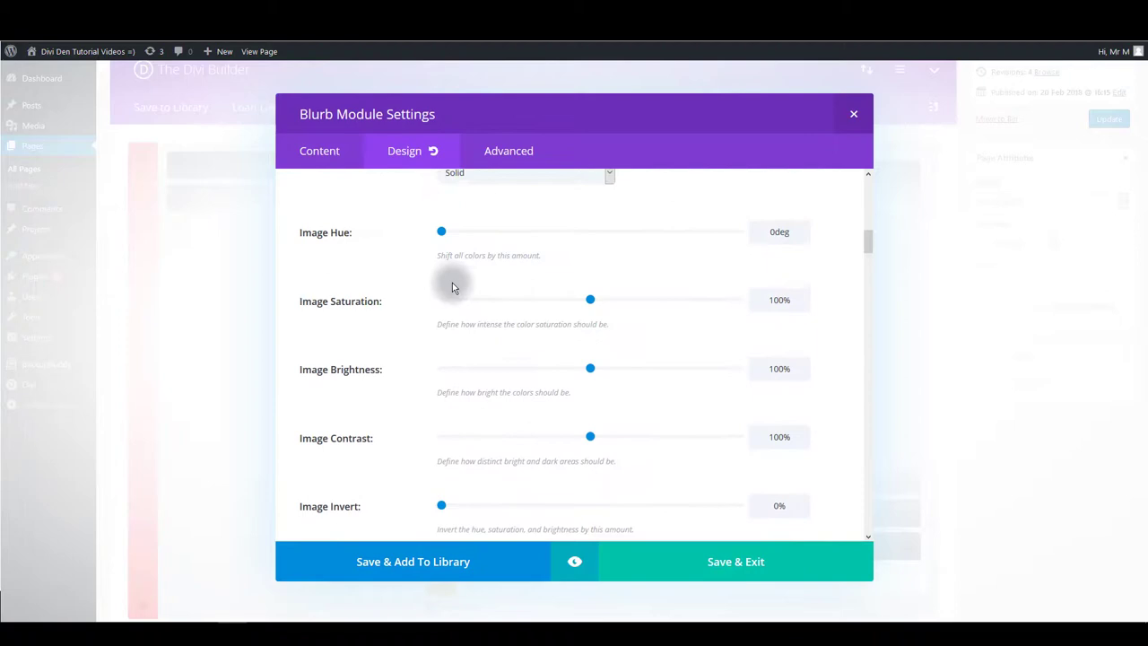
scroll(446, 296, "up", 1)
scroll(386, 318, "up", 1)
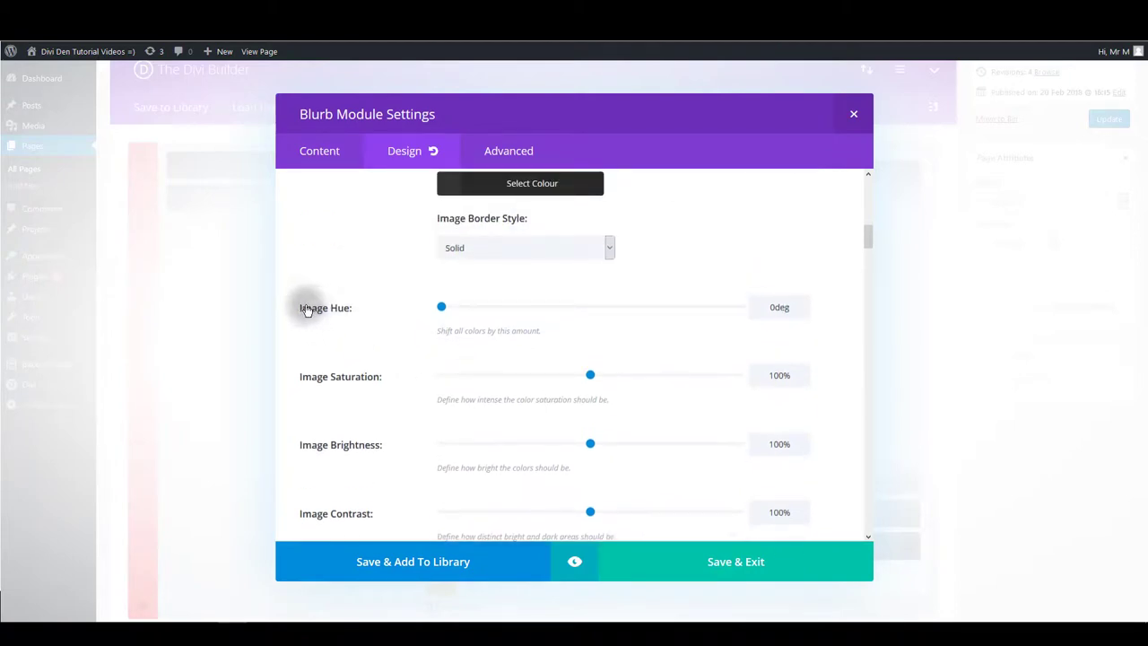
scroll(339, 392, "down", 1)
scroll(339, 393, "down", 1)
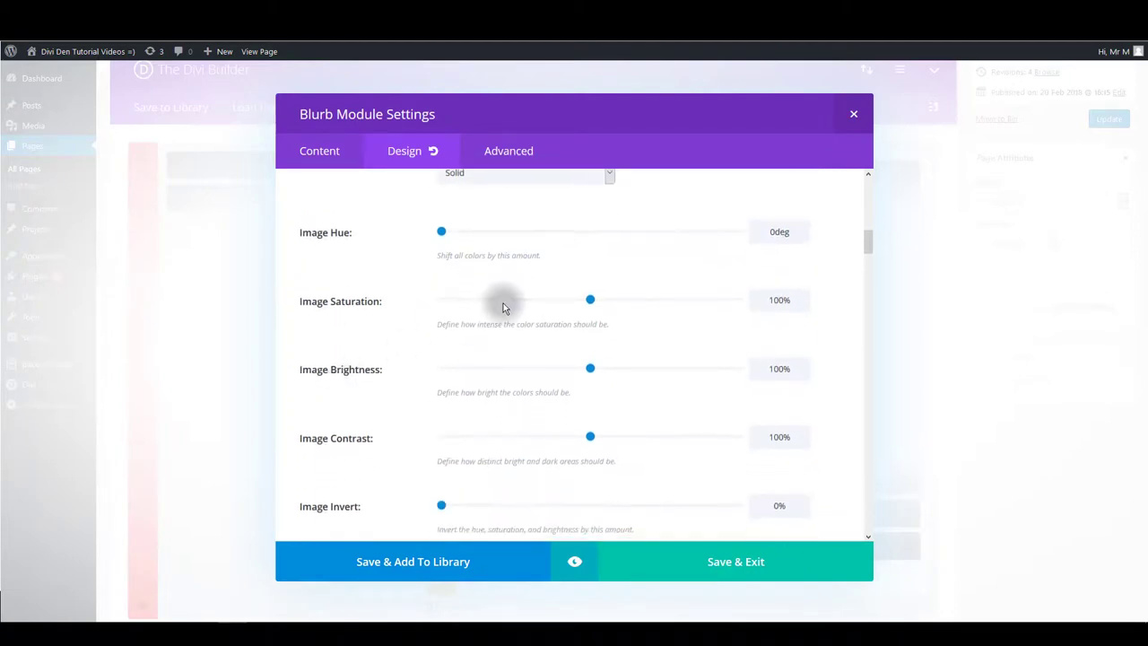
scroll(442, 238, "up", 2)
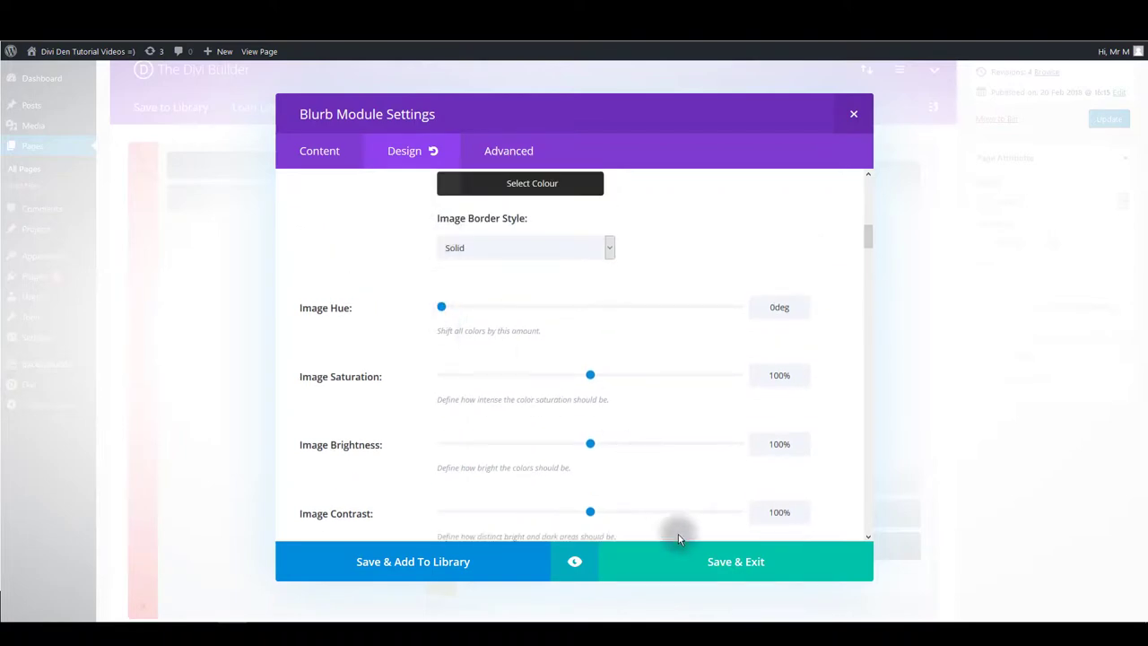
left_click(693, 558)
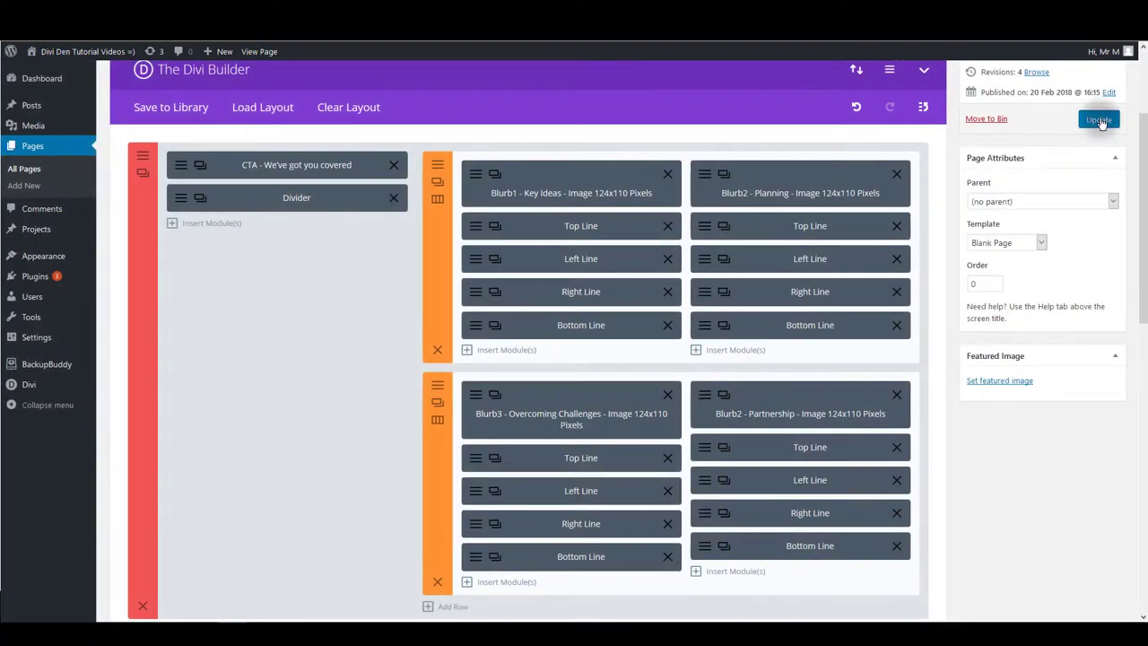
- Update the page to save all changes
left_click(1099, 119)
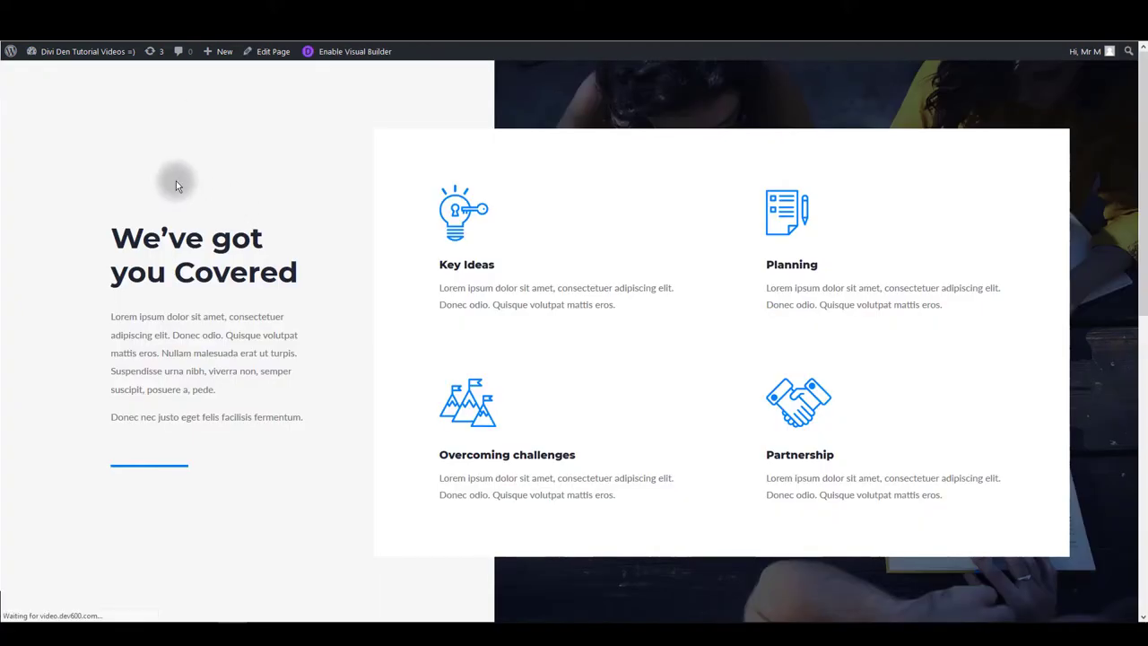